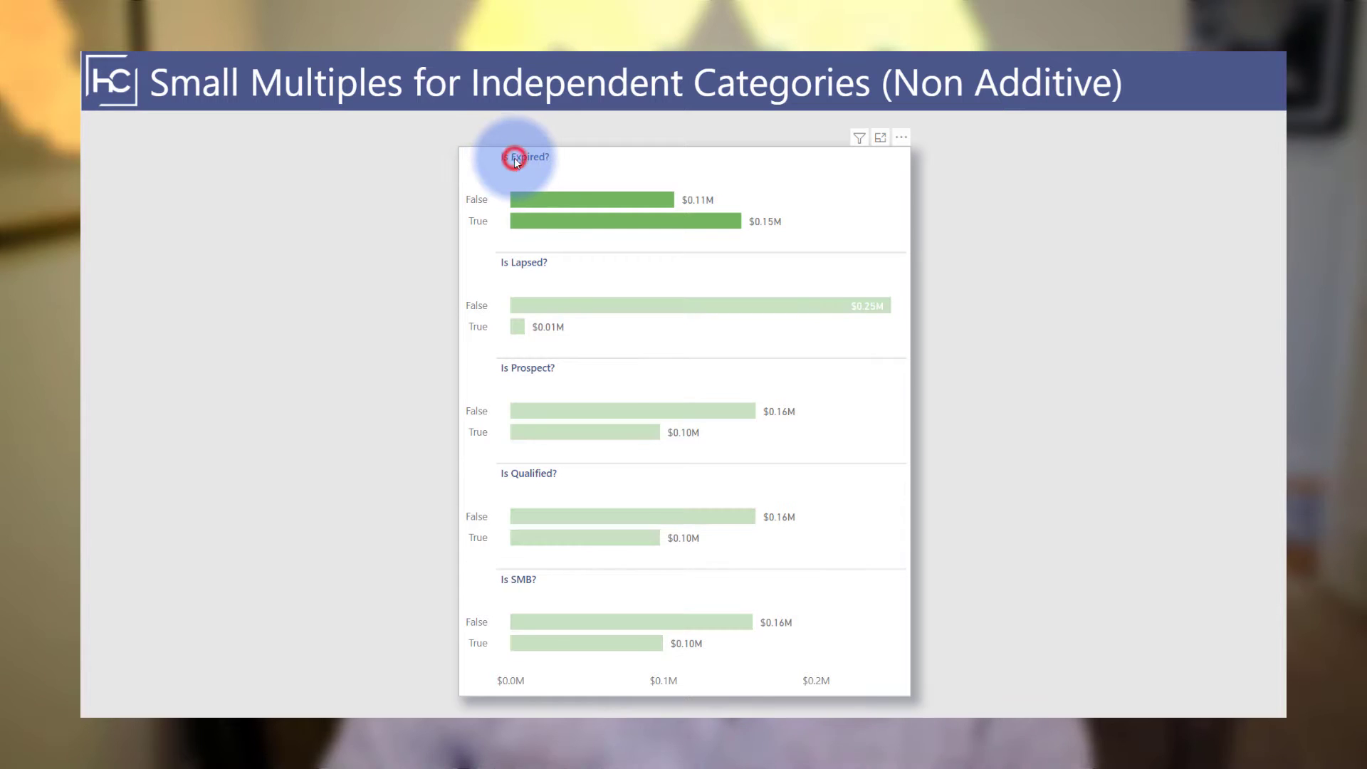
Cross-highlight the report by clicking the Is Lapsed? False bar.
left_click(535, 305)
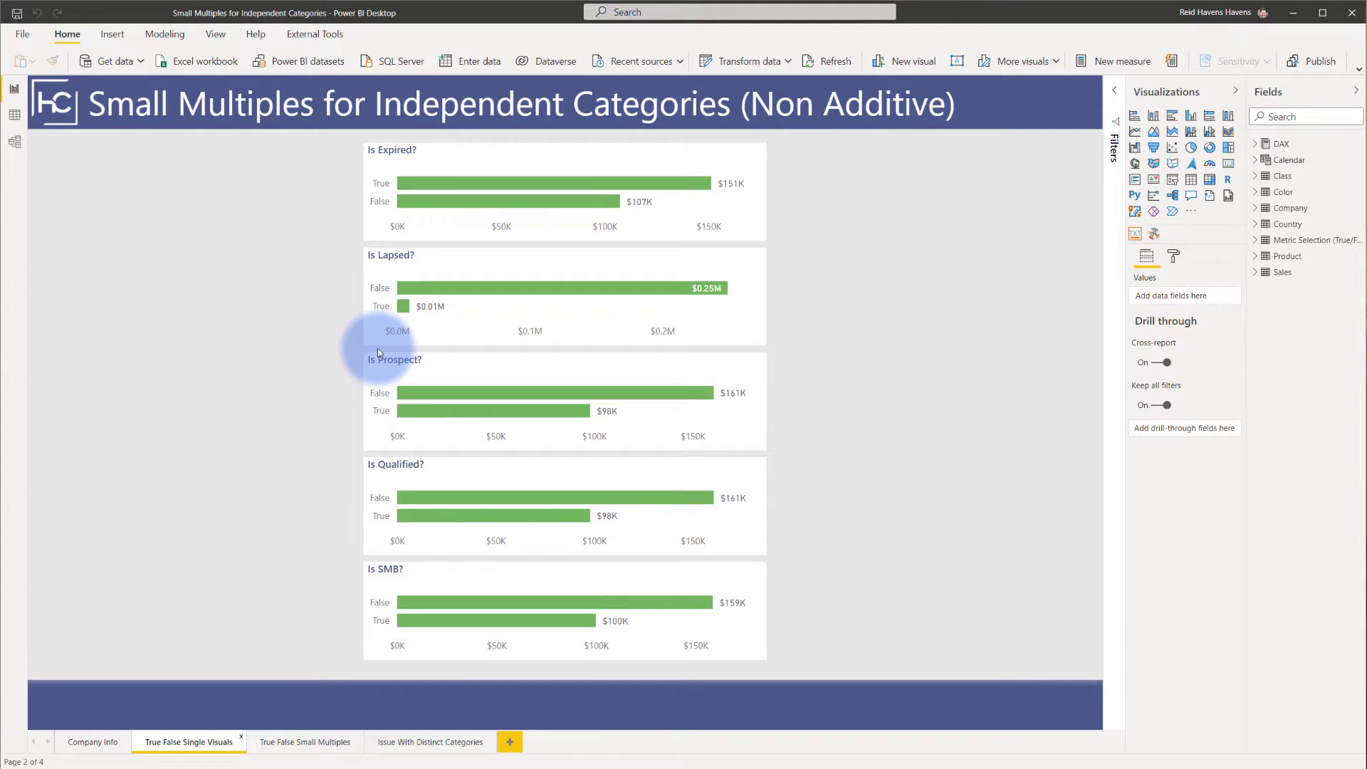
Show the Data table's 352 rows in Data view and select its Country column.
left_click(7, 121)
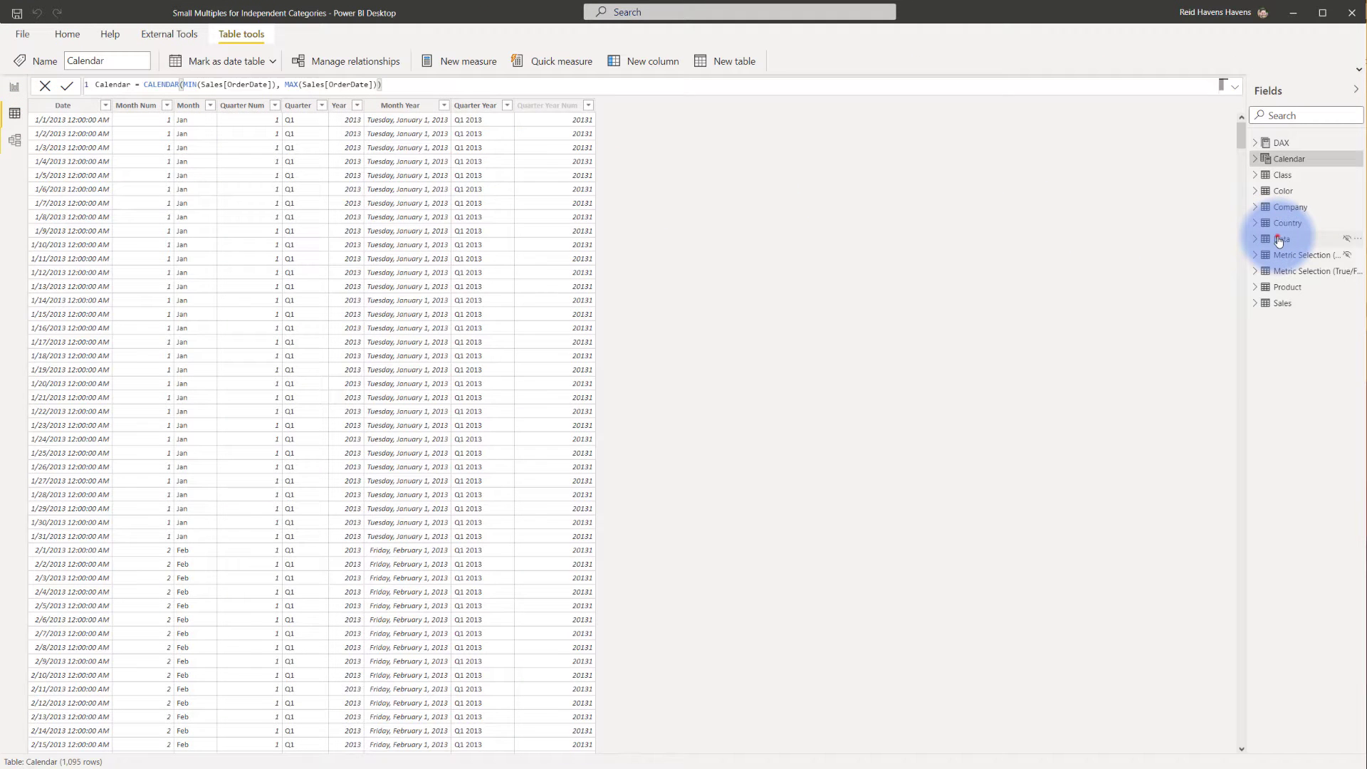
left_click(1279, 241)
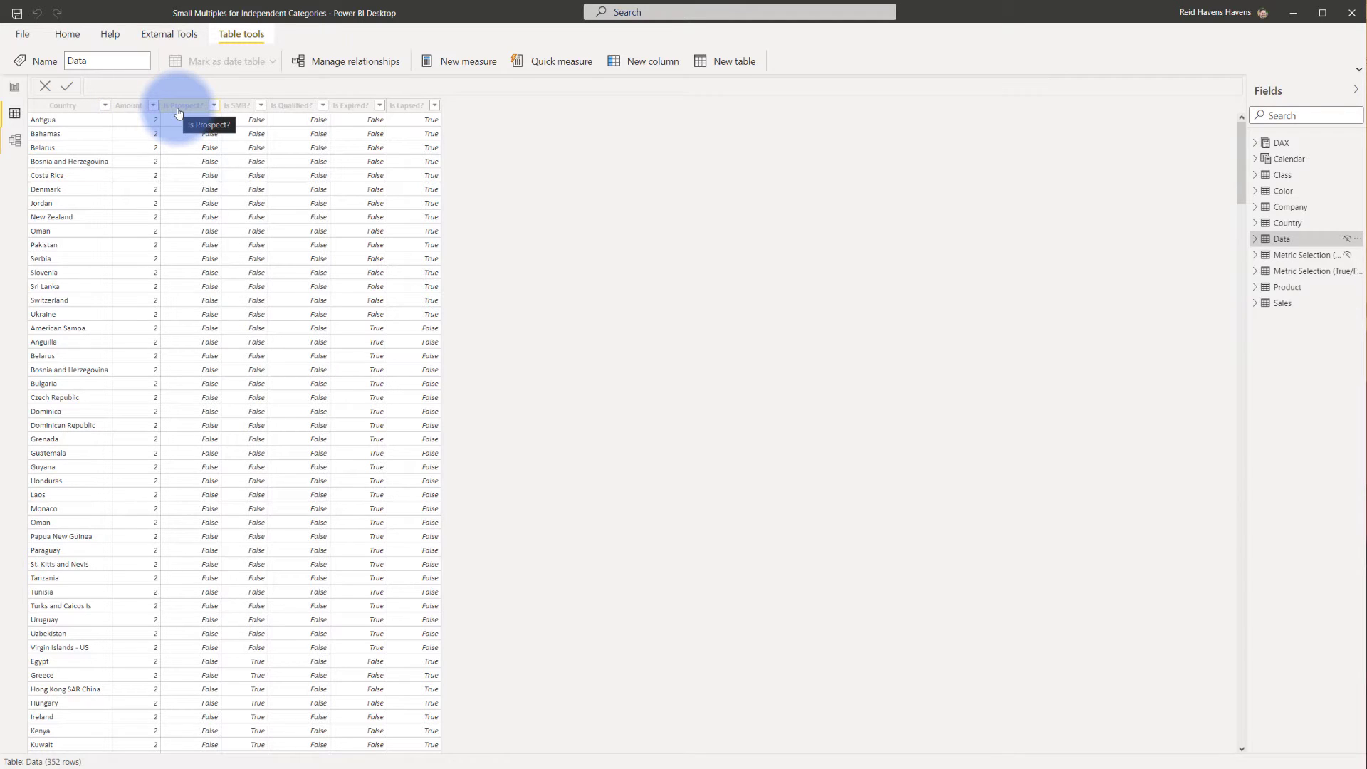
left_click(87, 112)
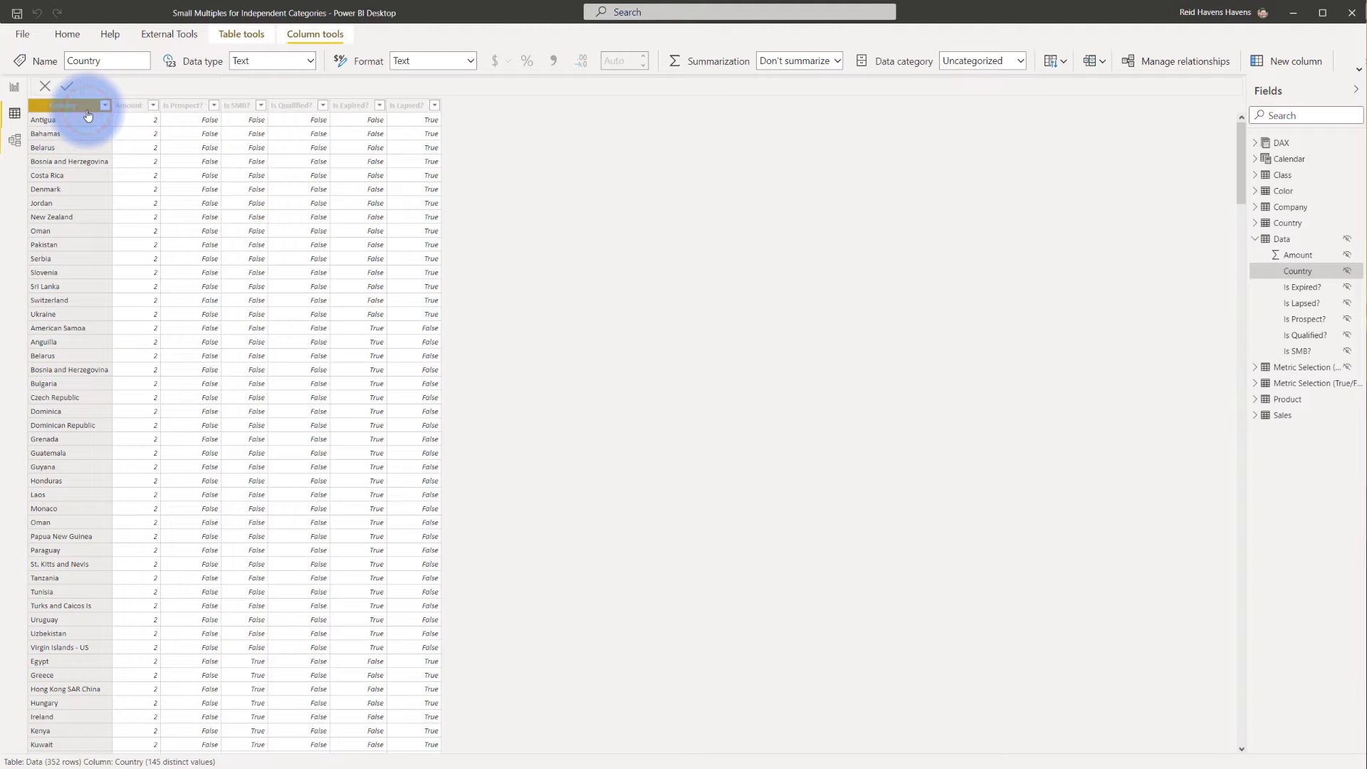
Back on the report page, open the Performance analyzer pane from the View ribbon.
left_click(11, 88)
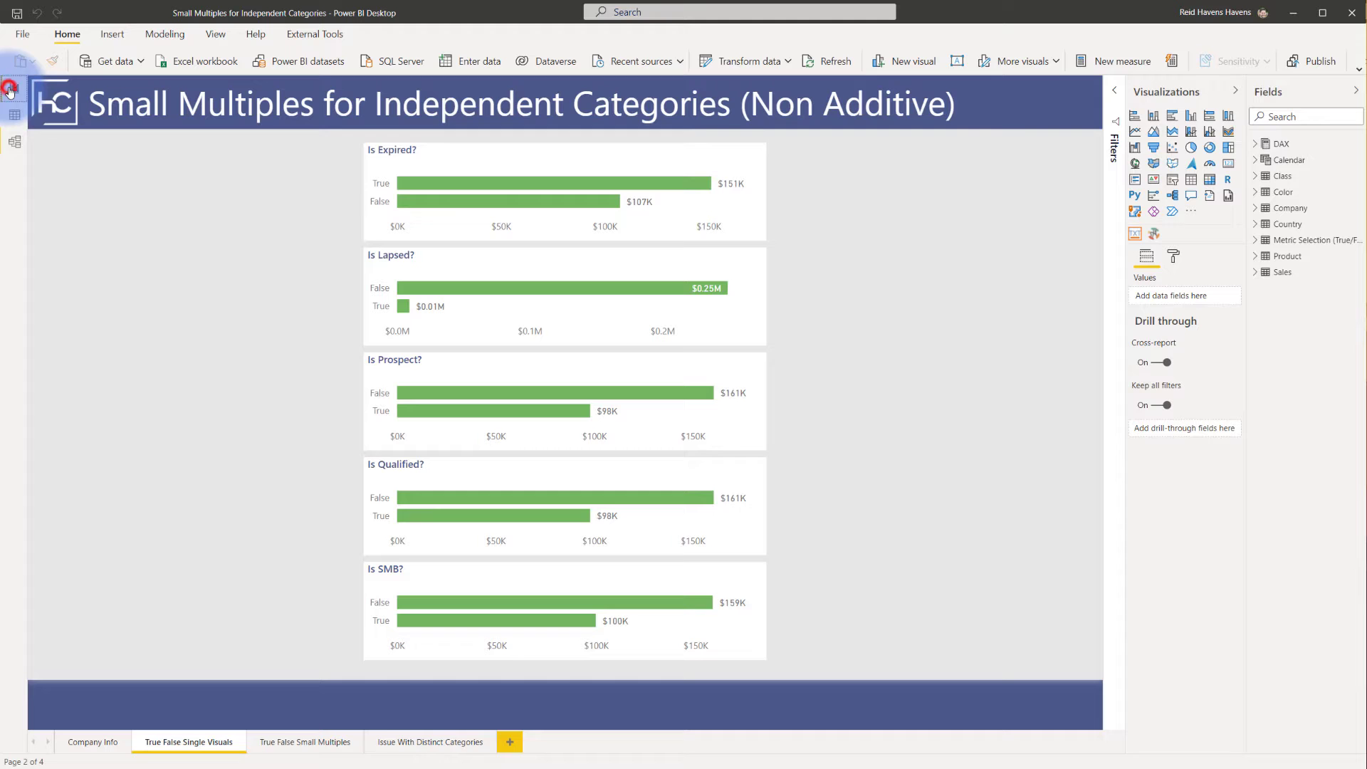
left_click(259, 211)
left_click(211, 32)
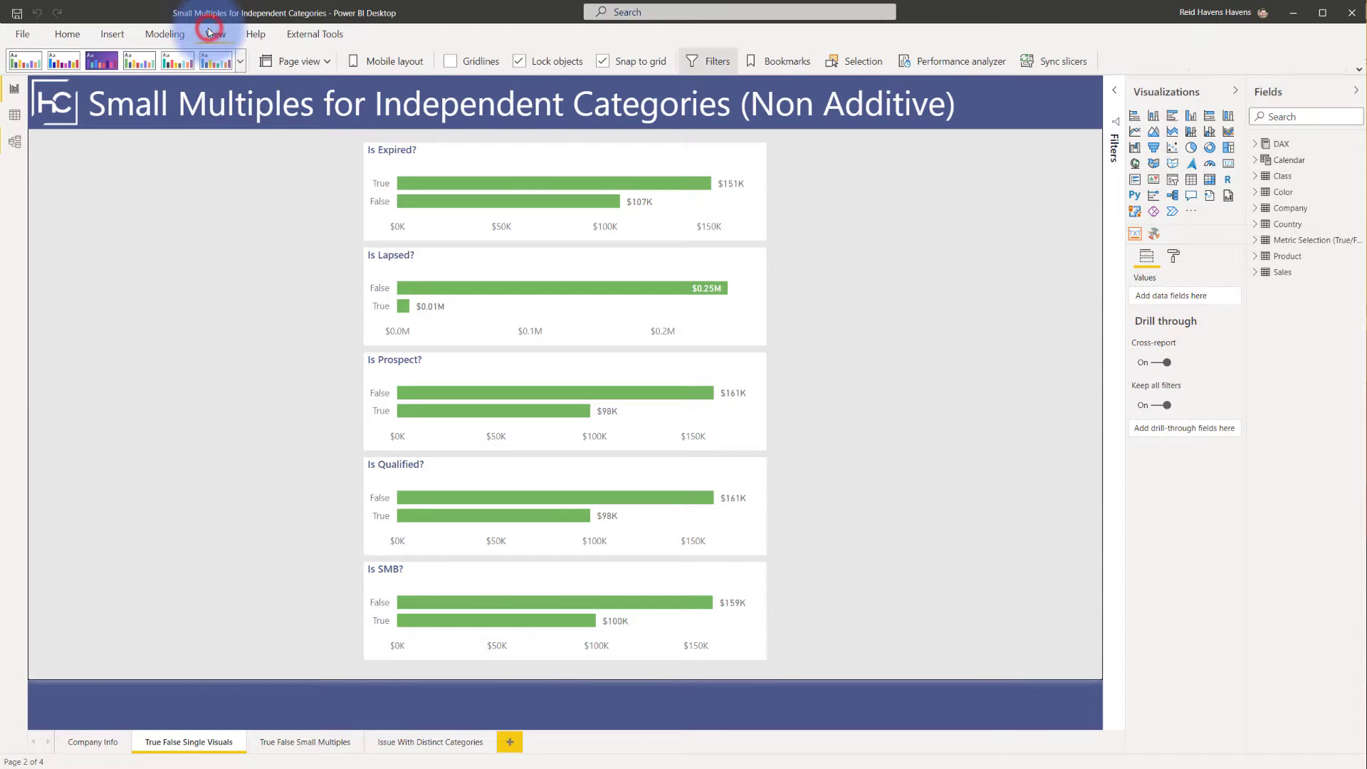
left_click(950, 62)
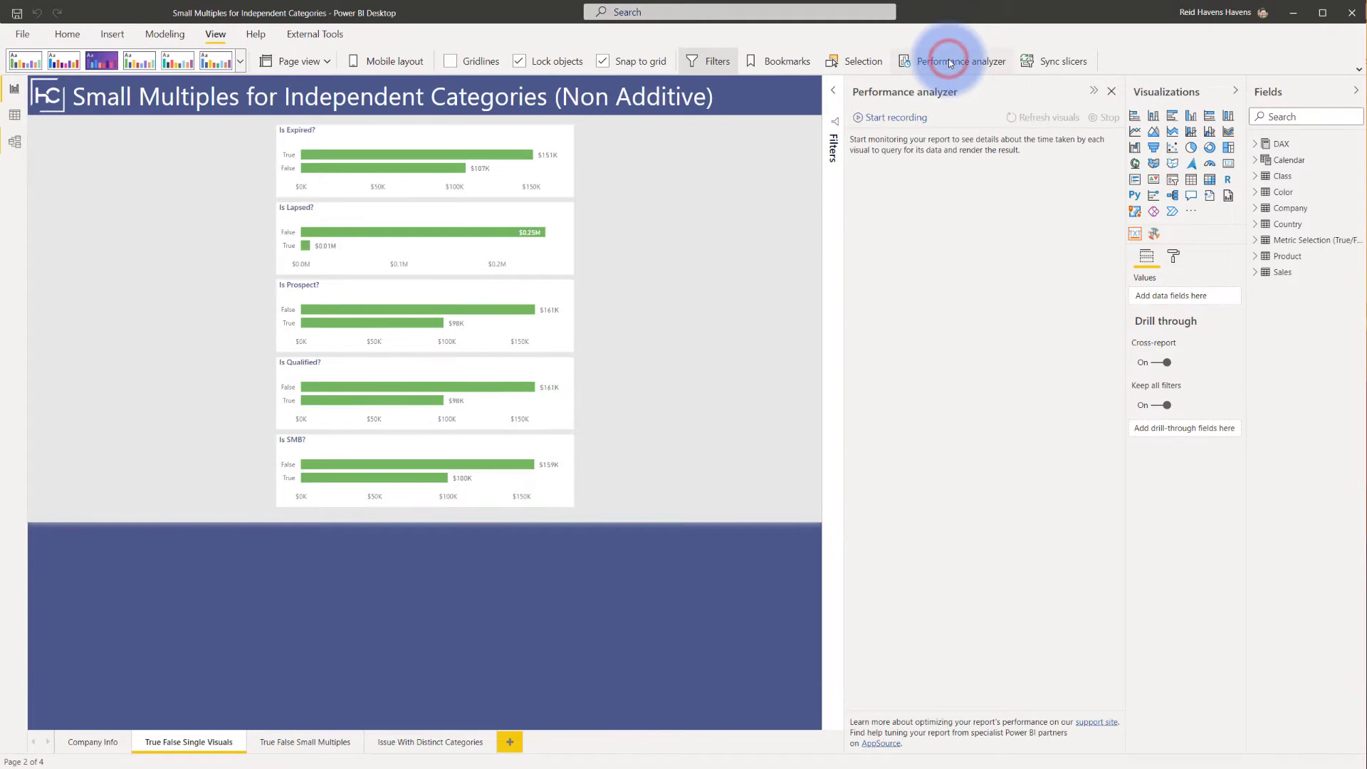
Record a visuals refresh and expand the Is SMB? timing (510 ms, mostly Other).
left_click(897, 117)
left_click(1022, 120)
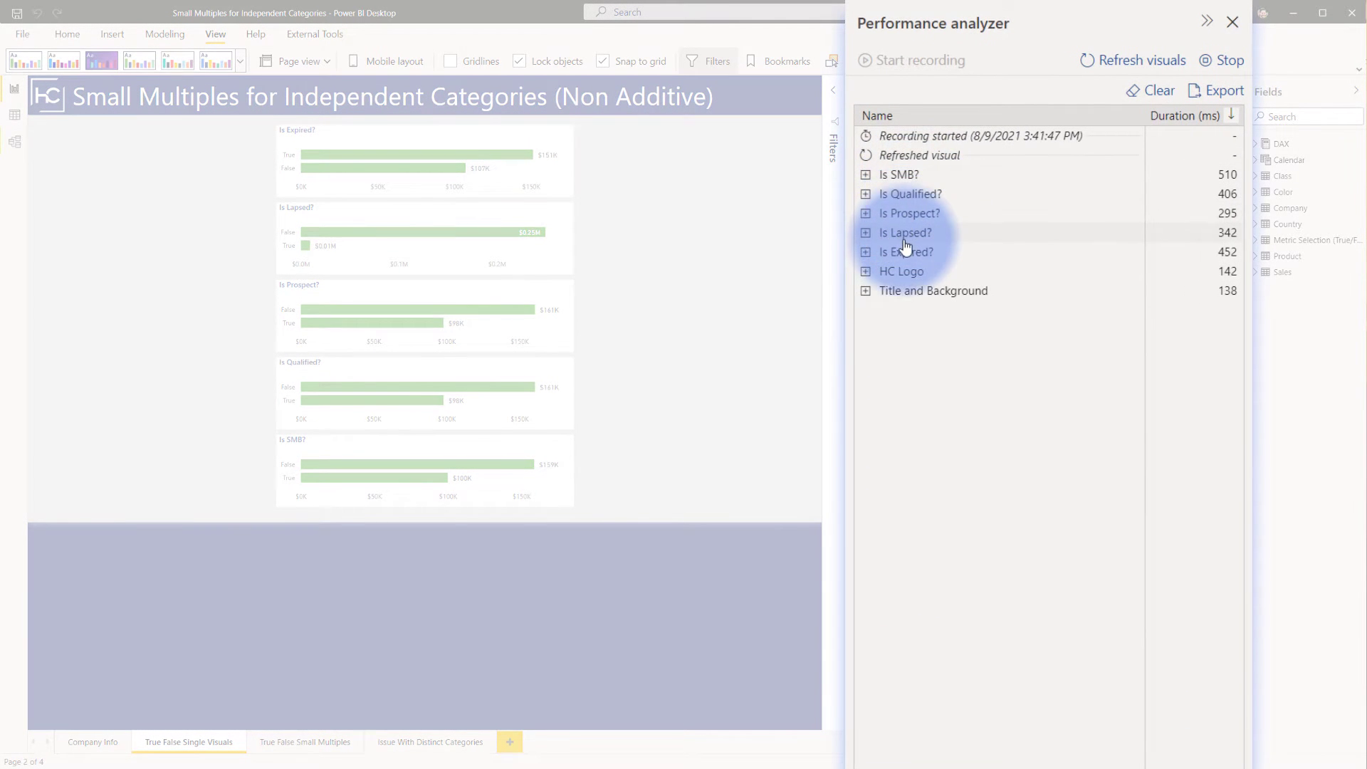
left_click(866, 175)
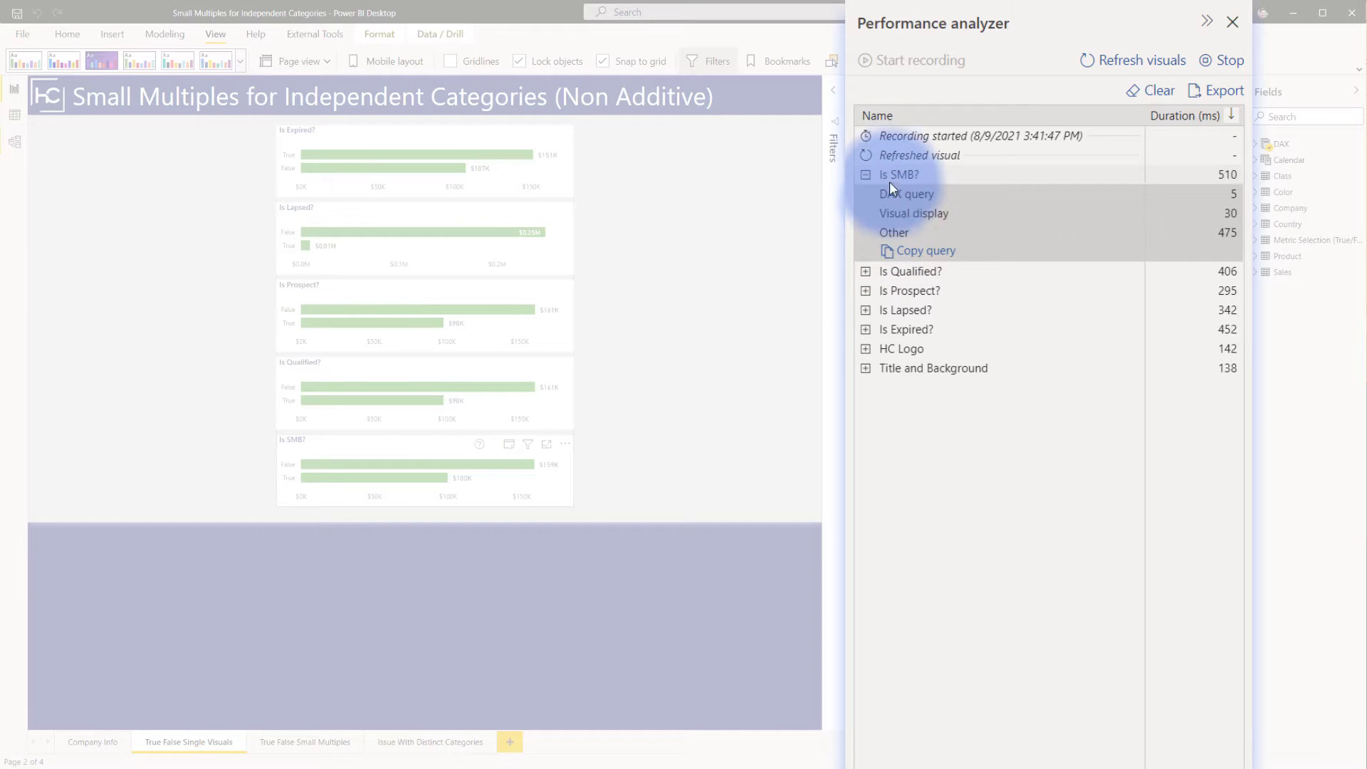
mouse_move(901, 192)
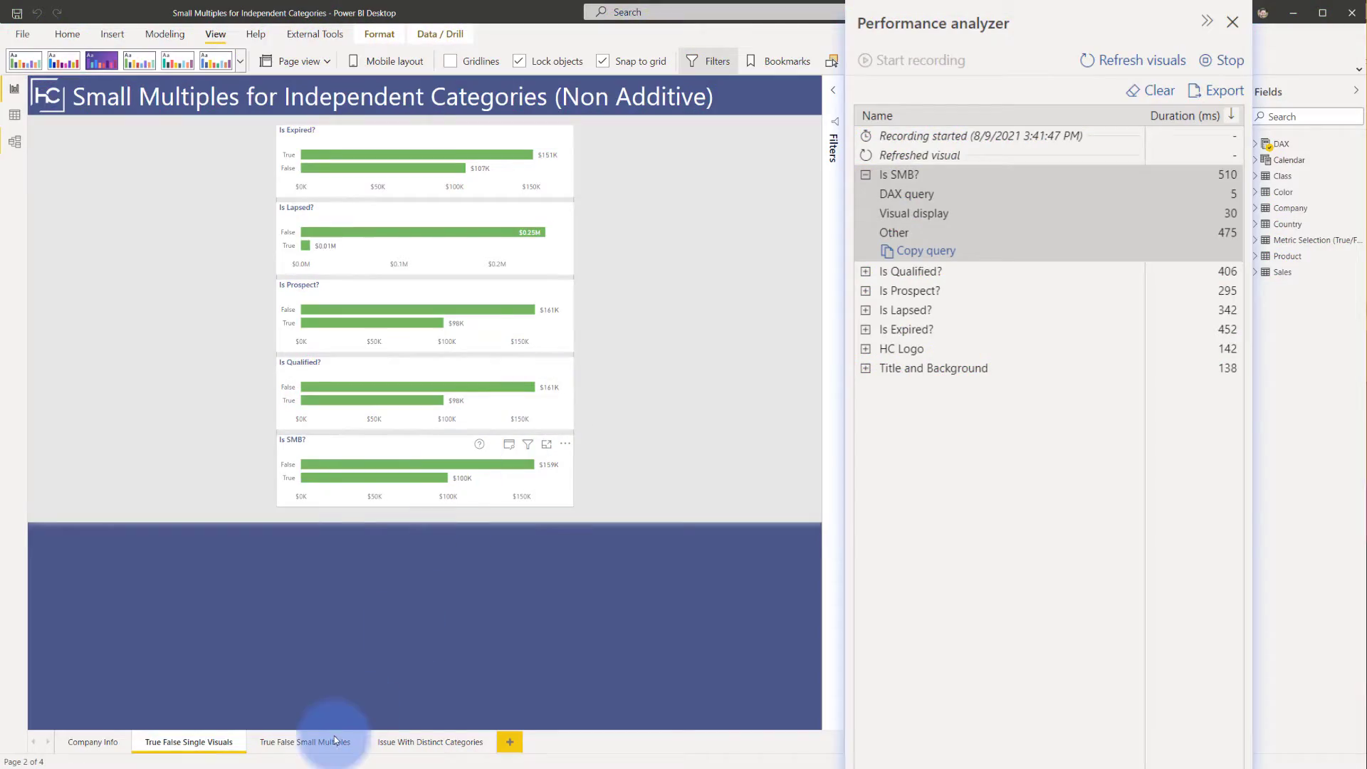
On True False Small Multiples, cross-highlight and clear the Is Expired? False bar, then refresh visuals.
left_click(317, 744)
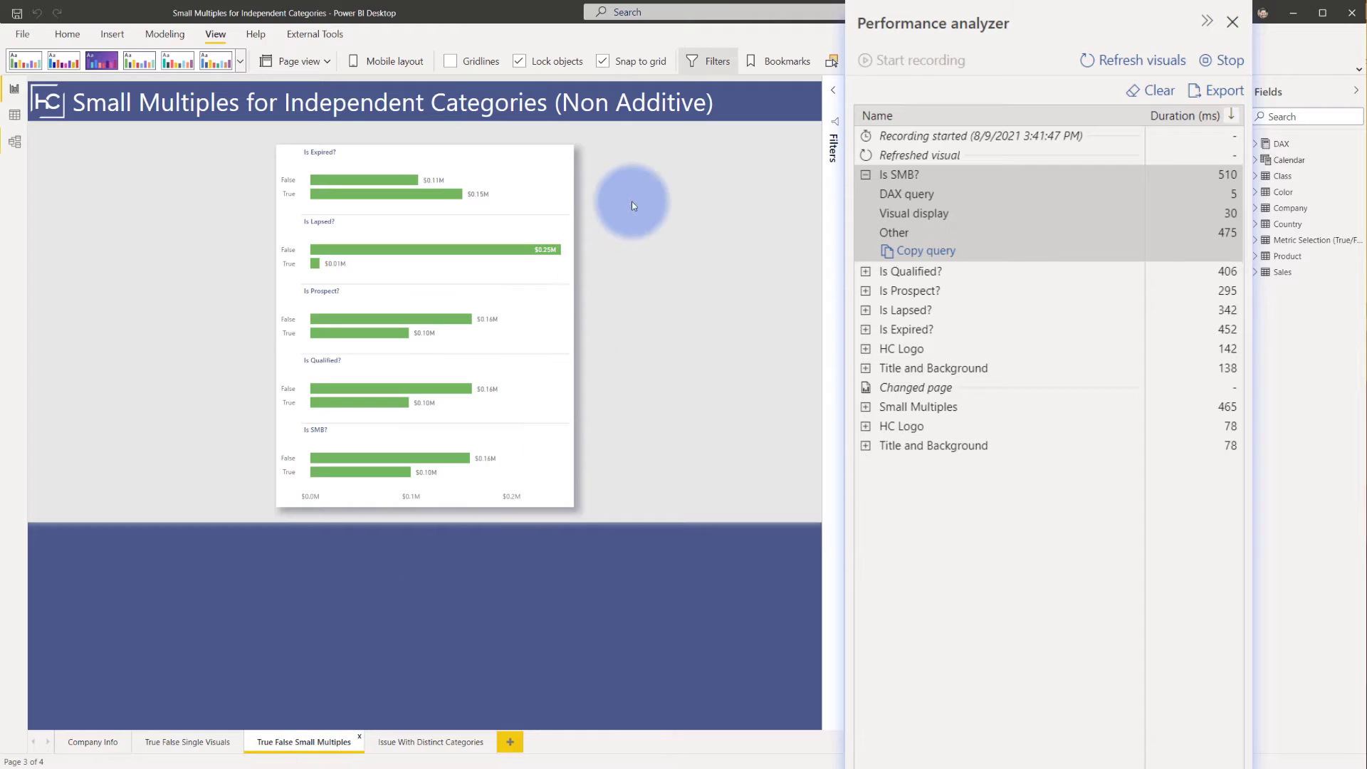
left_click(418, 155)
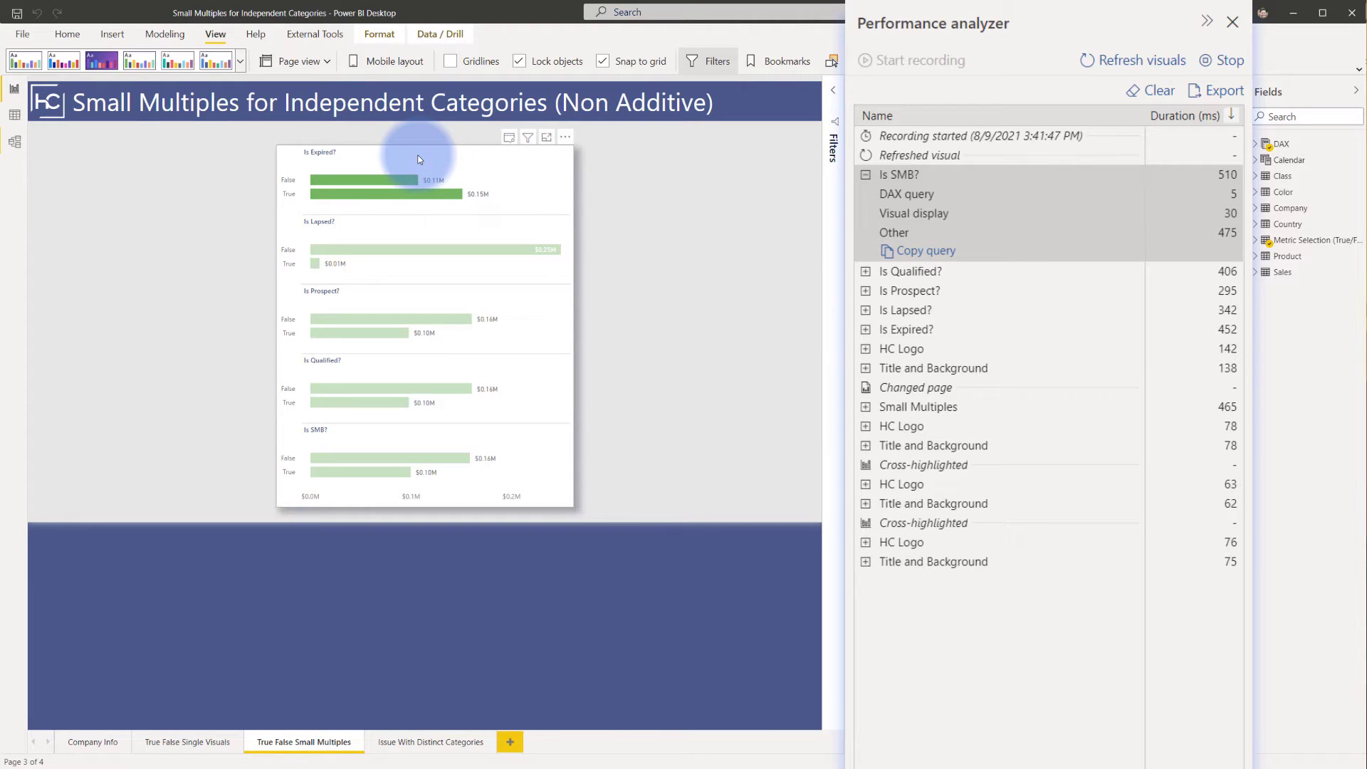
left_click(369, 166)
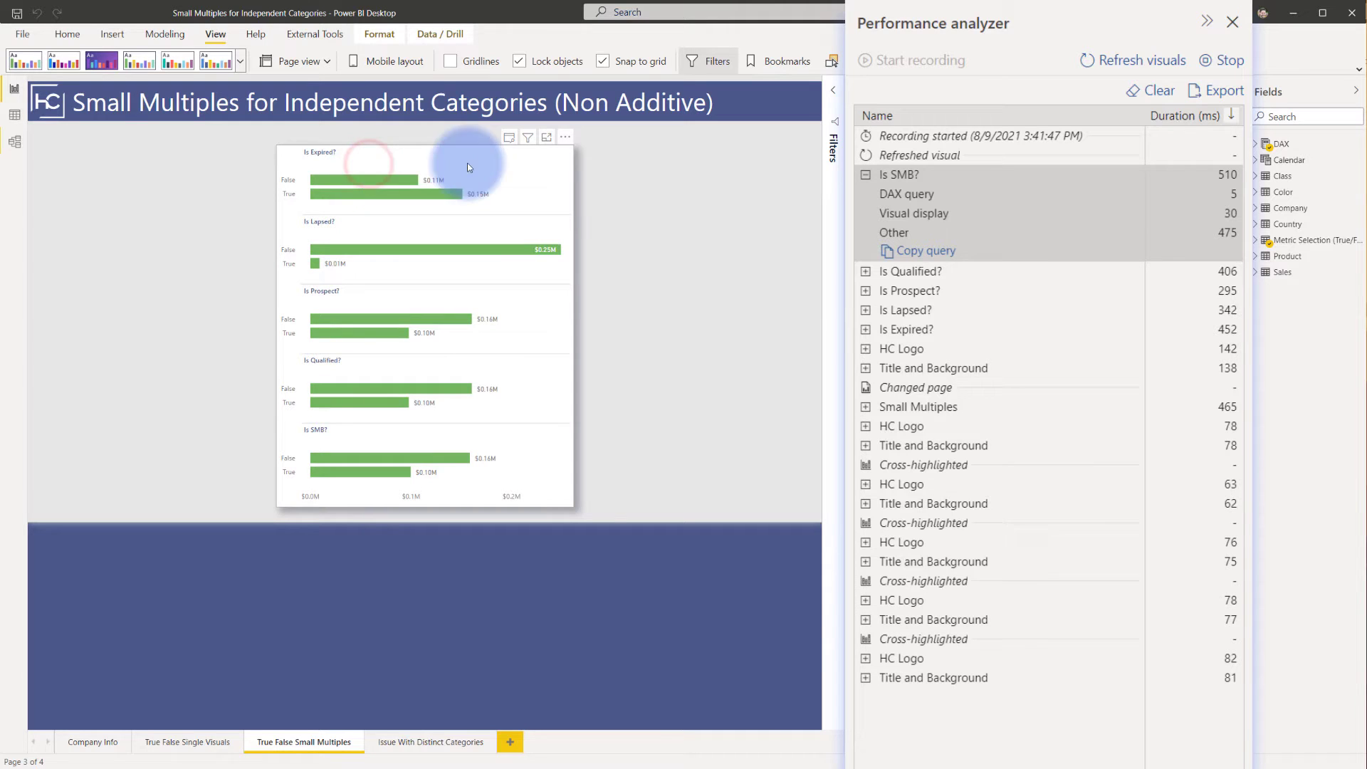
left_click(1159, 72)
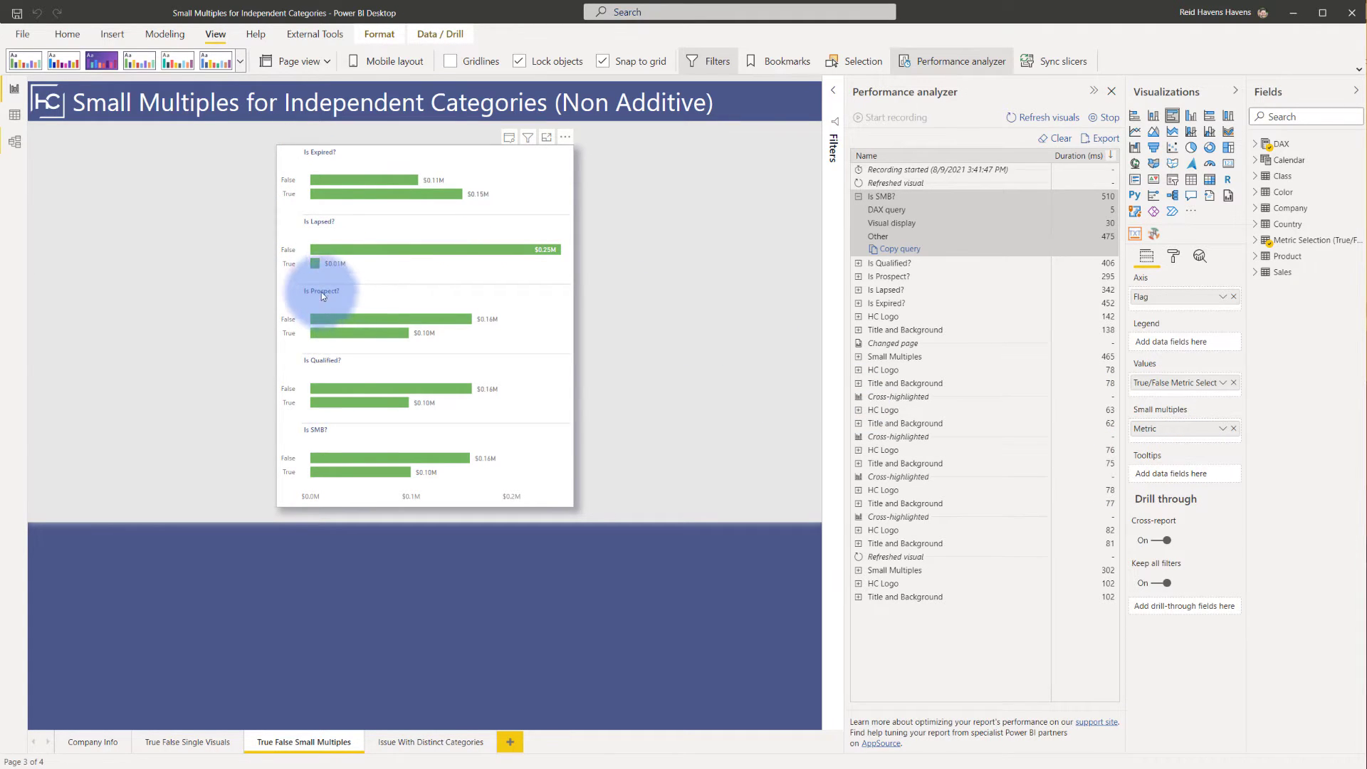
Inspect Metric Selection (True/False)'s Metric and Flag columns, then its Flag-to-Is Lapsed? relationship.
left_click(11, 116)
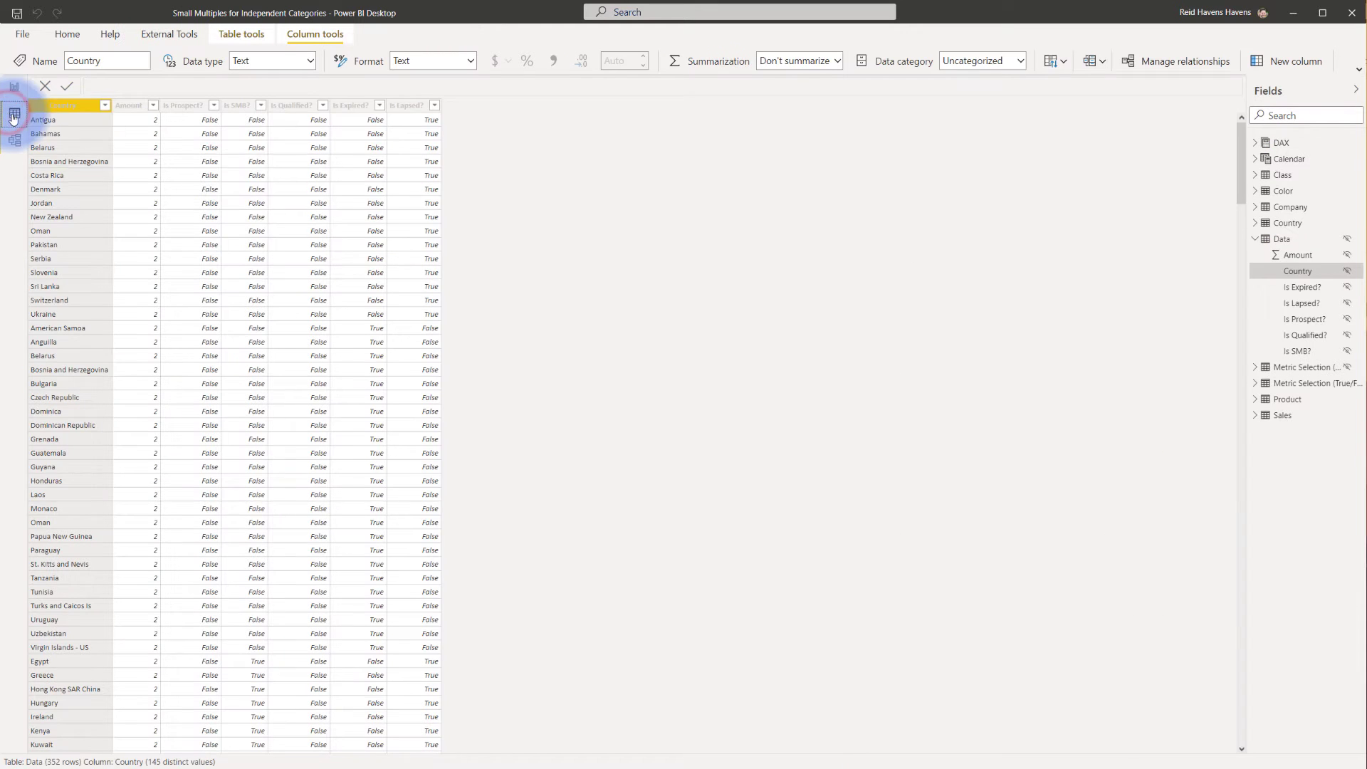
left_click(1293, 383)
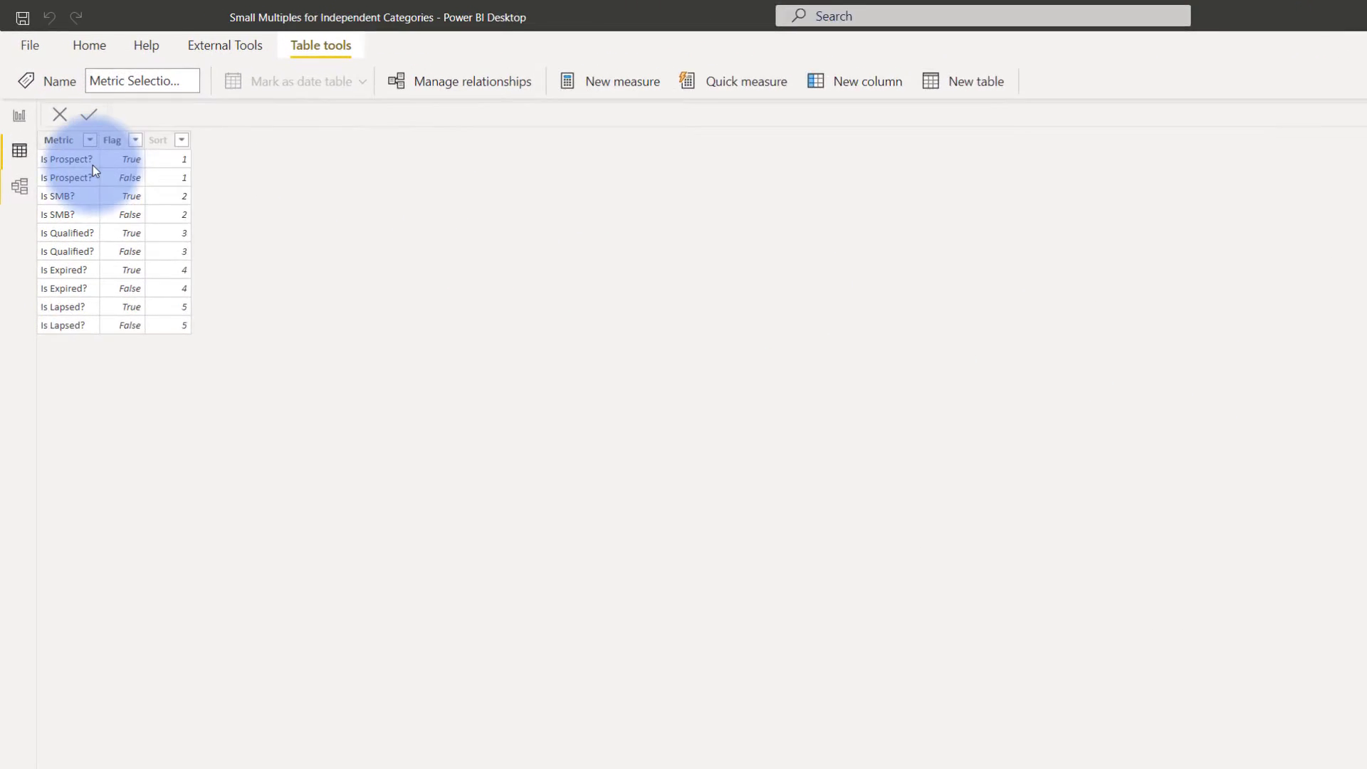
left_click(40, 107)
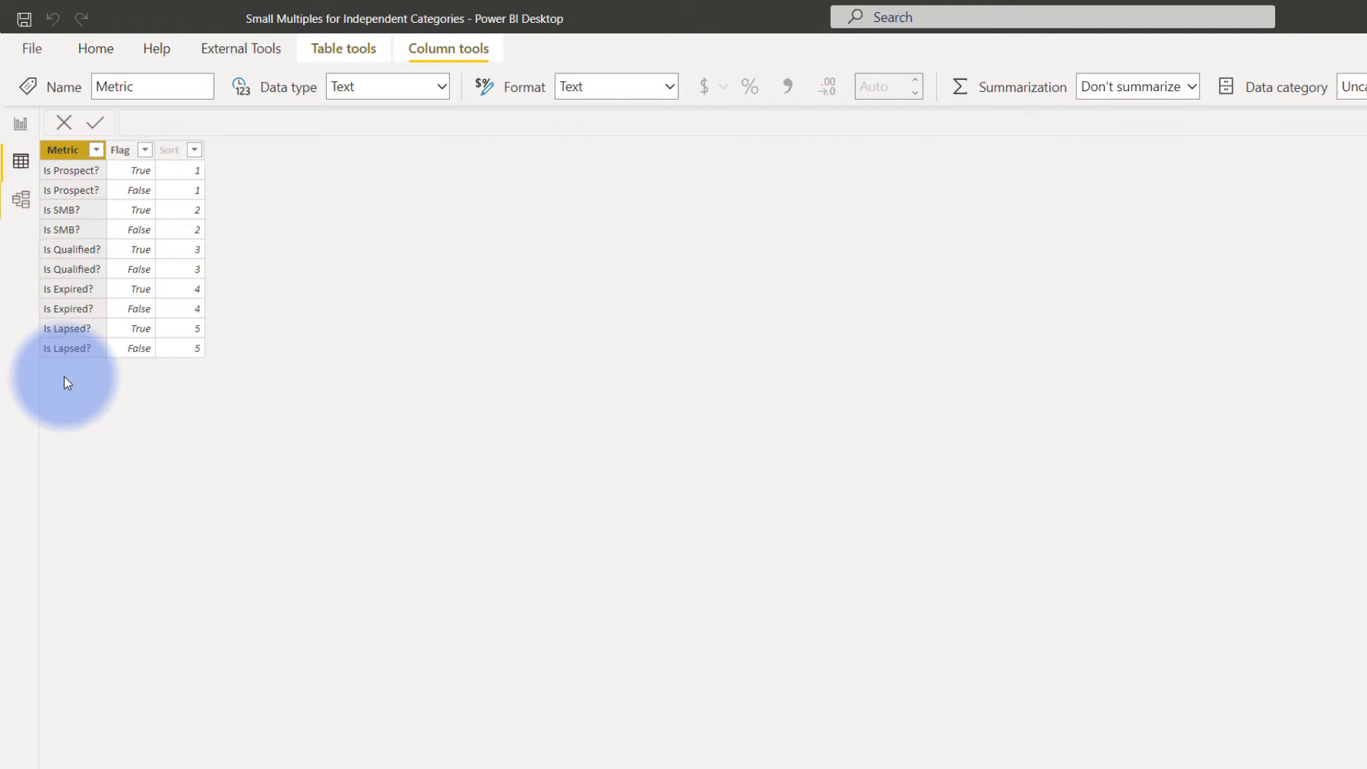
left_click(121, 153)
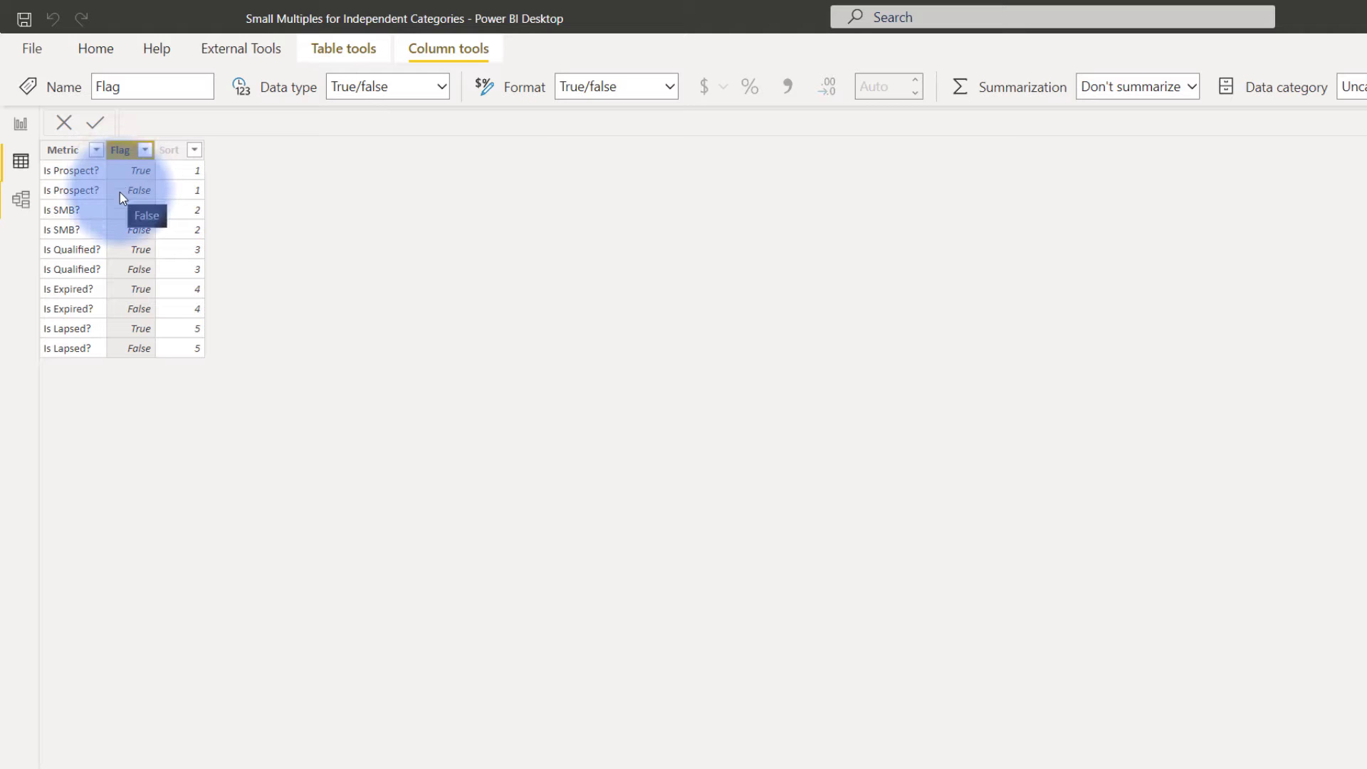
left_click(21, 199)
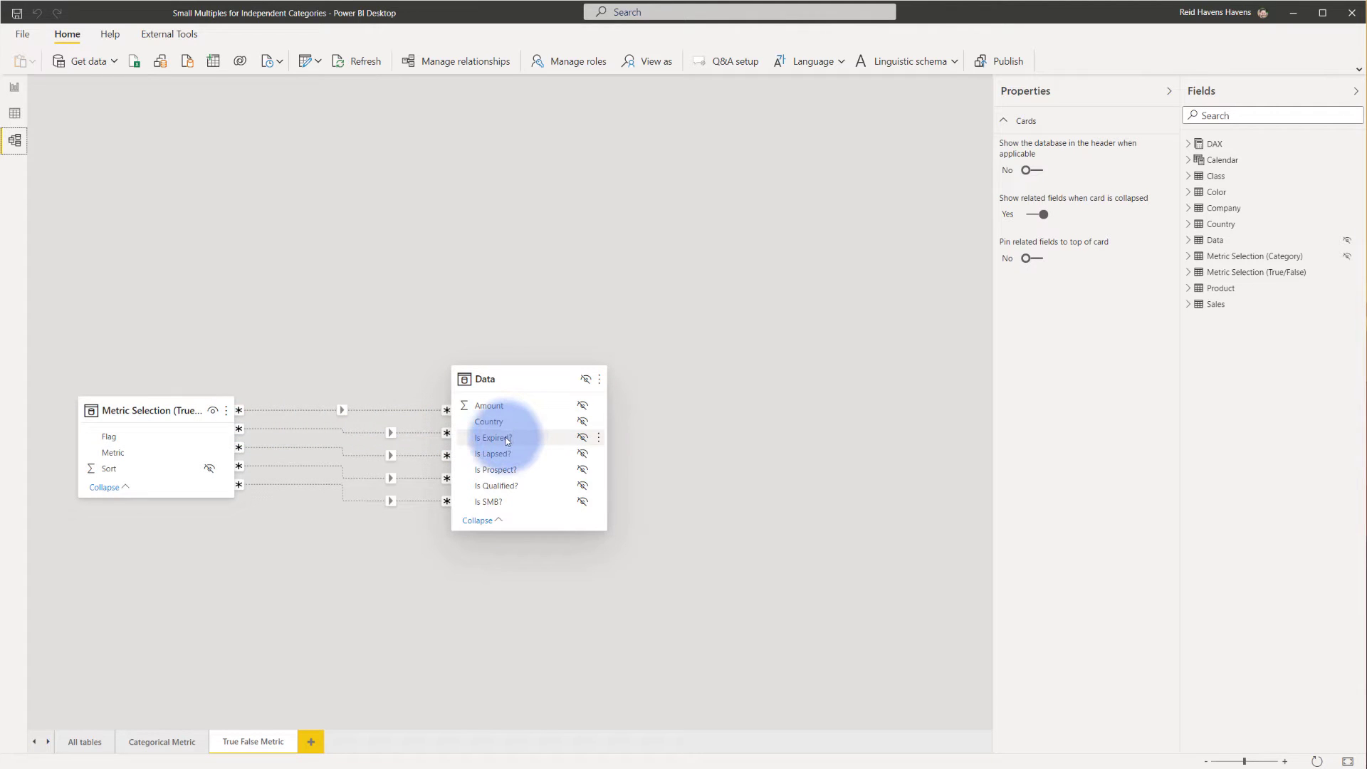
left_click(322, 431)
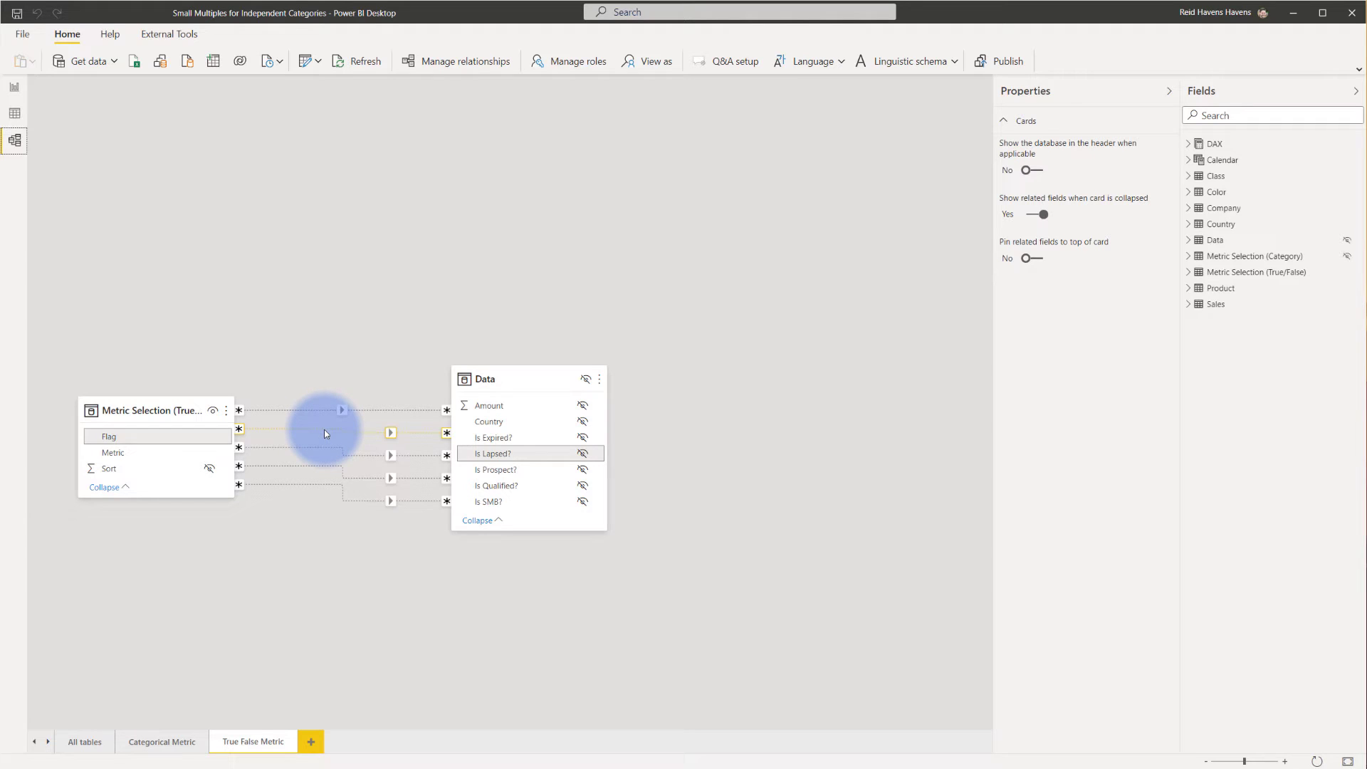
In the report, open the DAX Metric Selection True/False measure's USERELATIONSHIP formula.
left_click(16, 87)
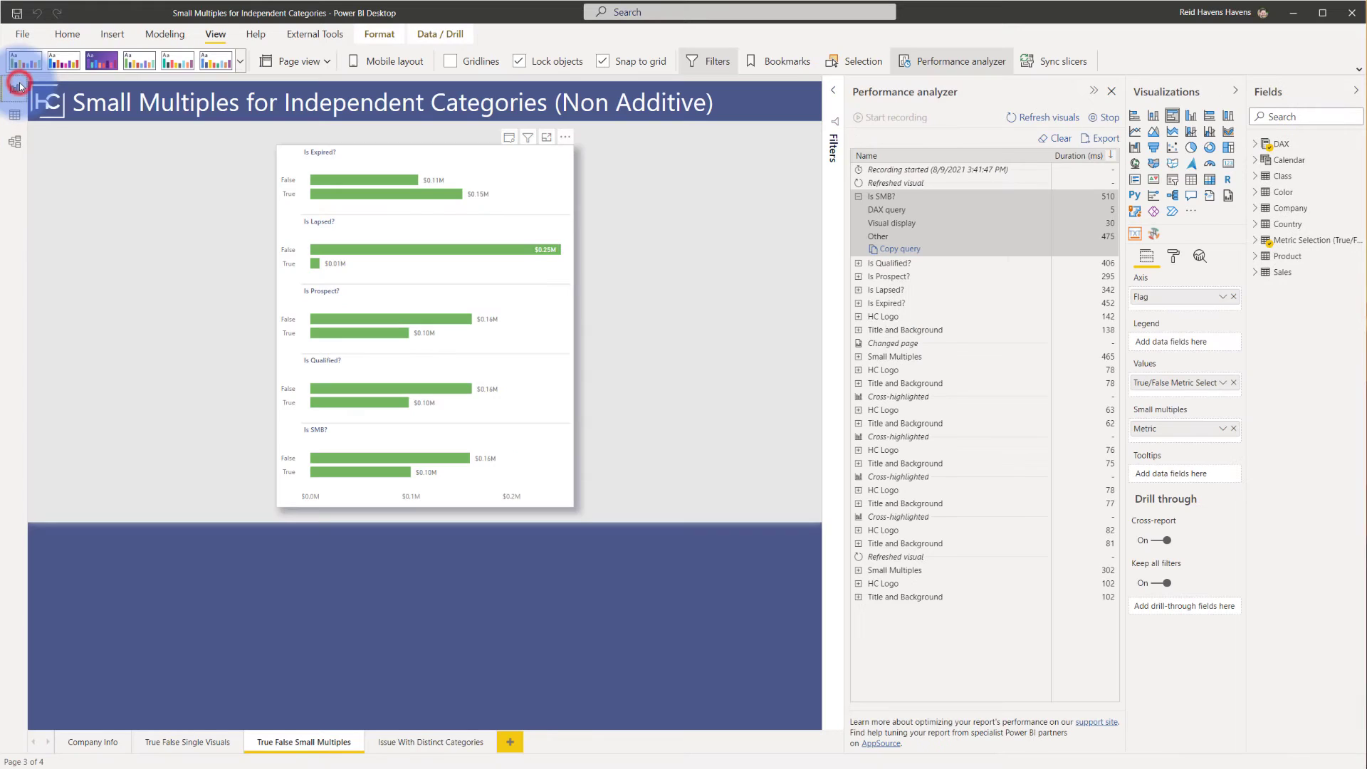
left_click(1255, 144)
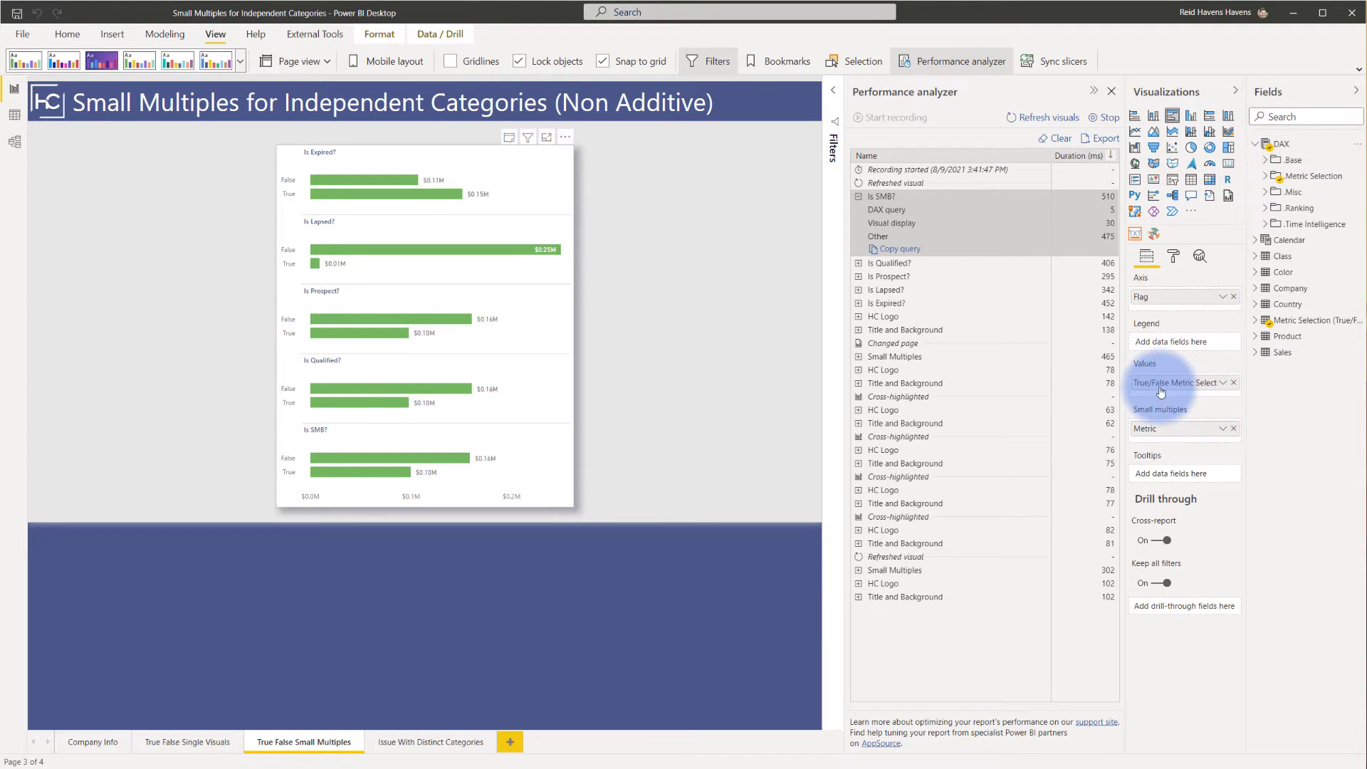
left_click(1265, 177)
left_click(1308, 210)
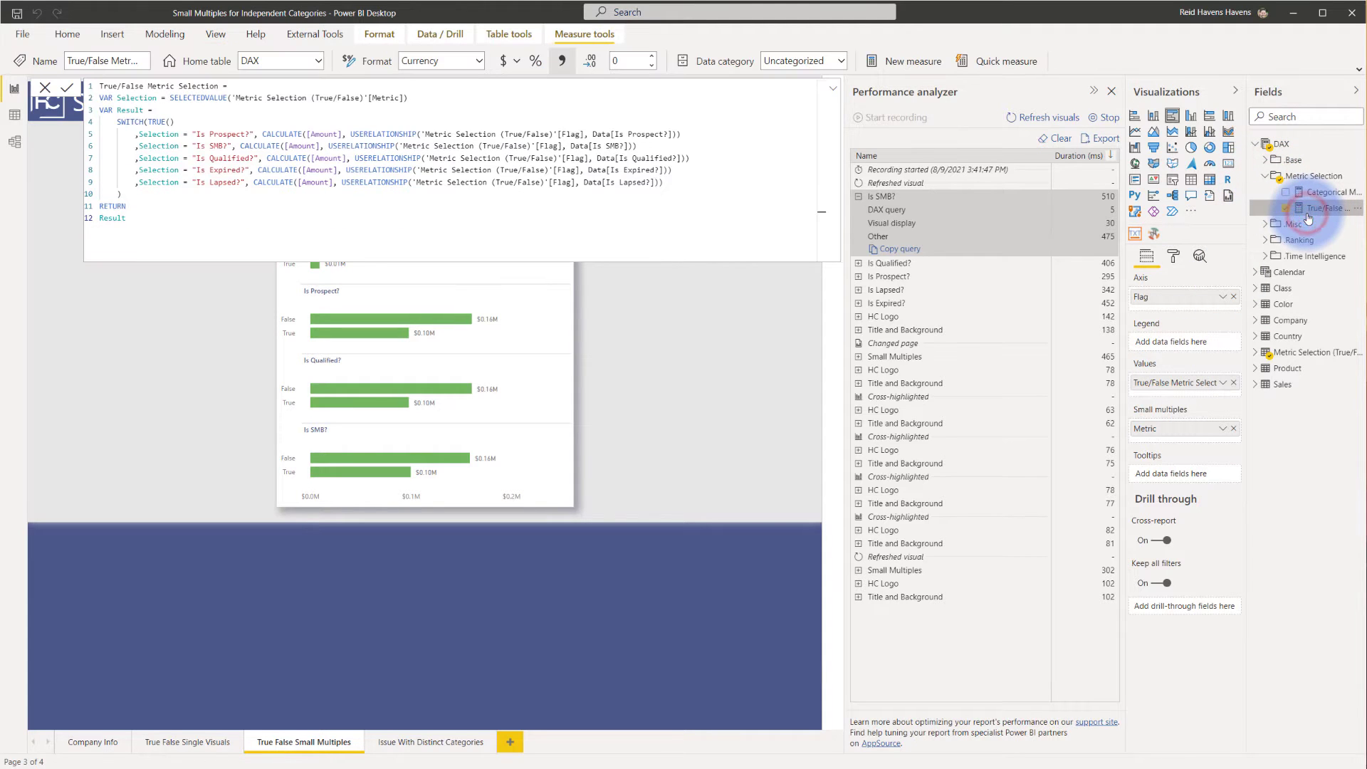
left_click(598, 183)
Close Performance analyzer, zoom the formula bar, and switch to the model diagram.
left_click(1113, 92)
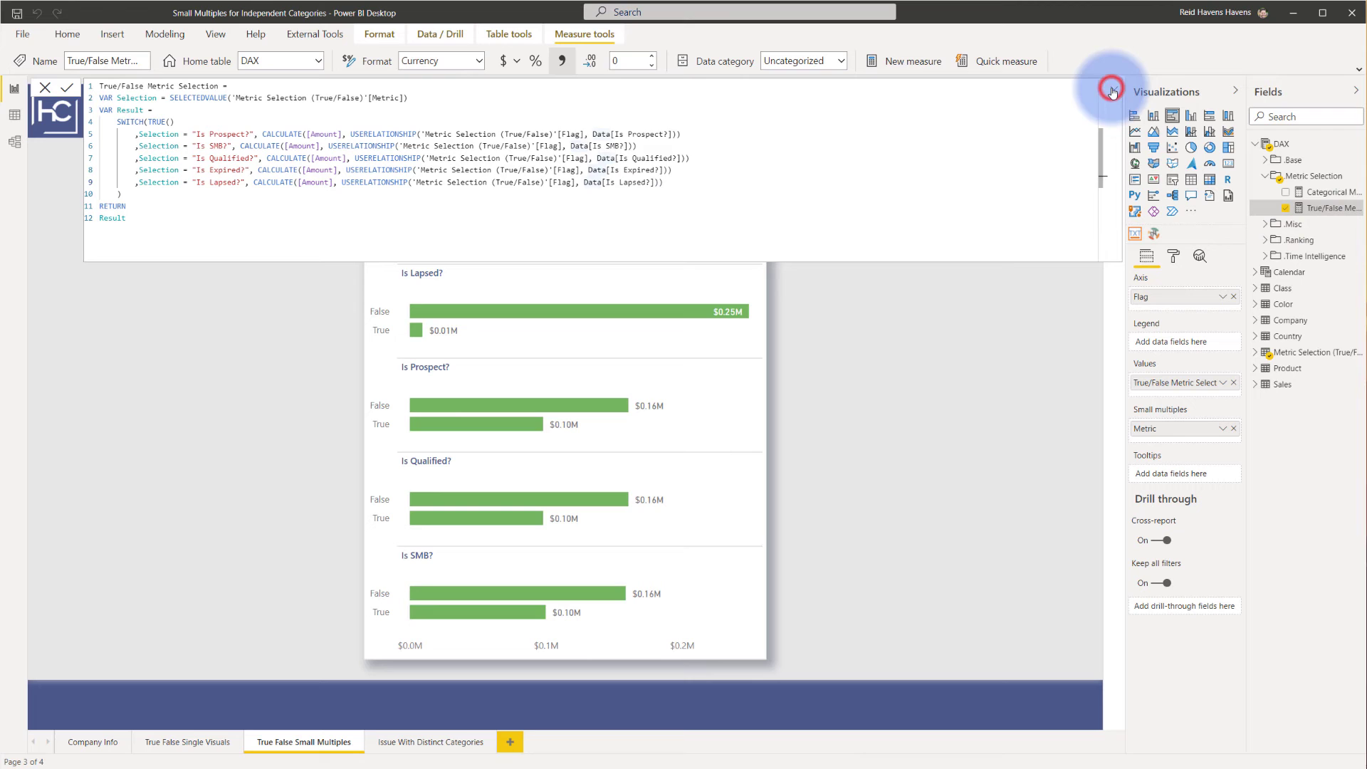
scroll(506, 158, "up", 5)
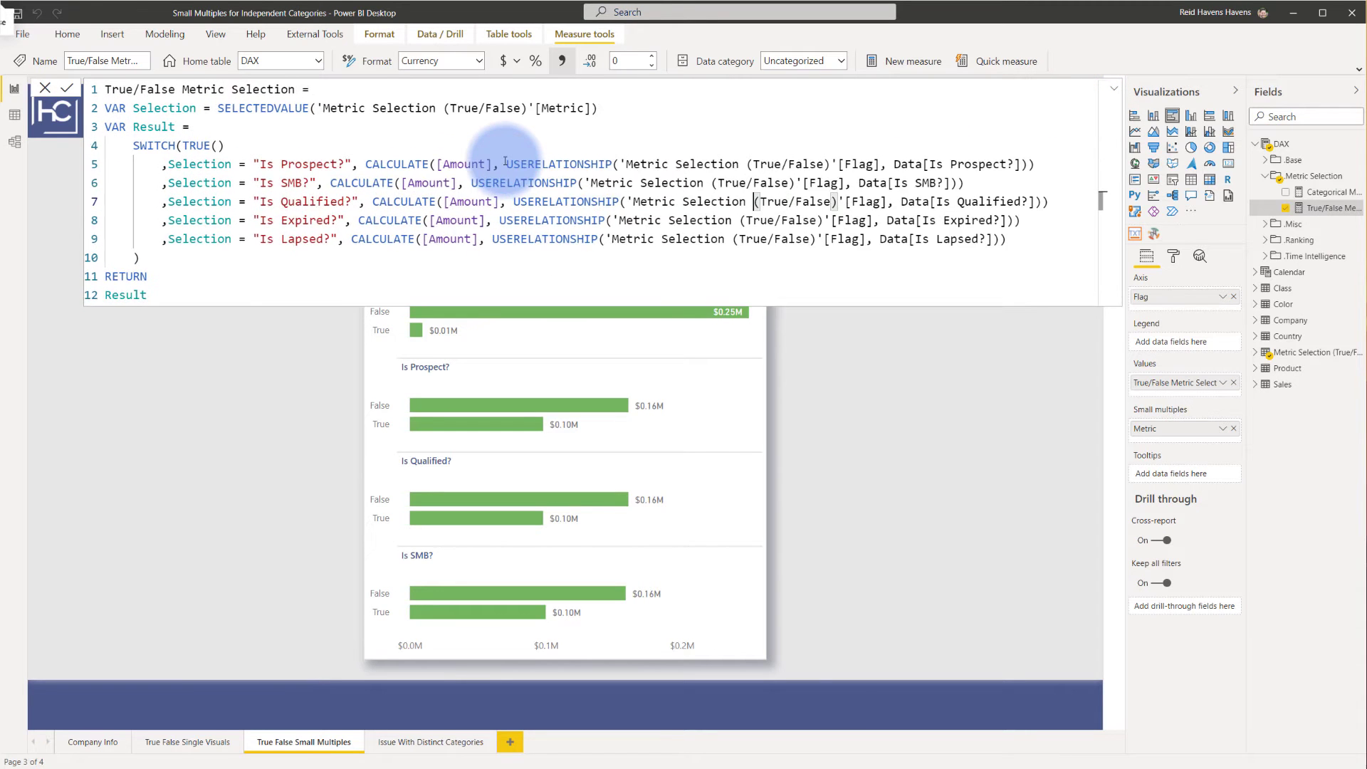
scroll(505, 161, "down", 1)
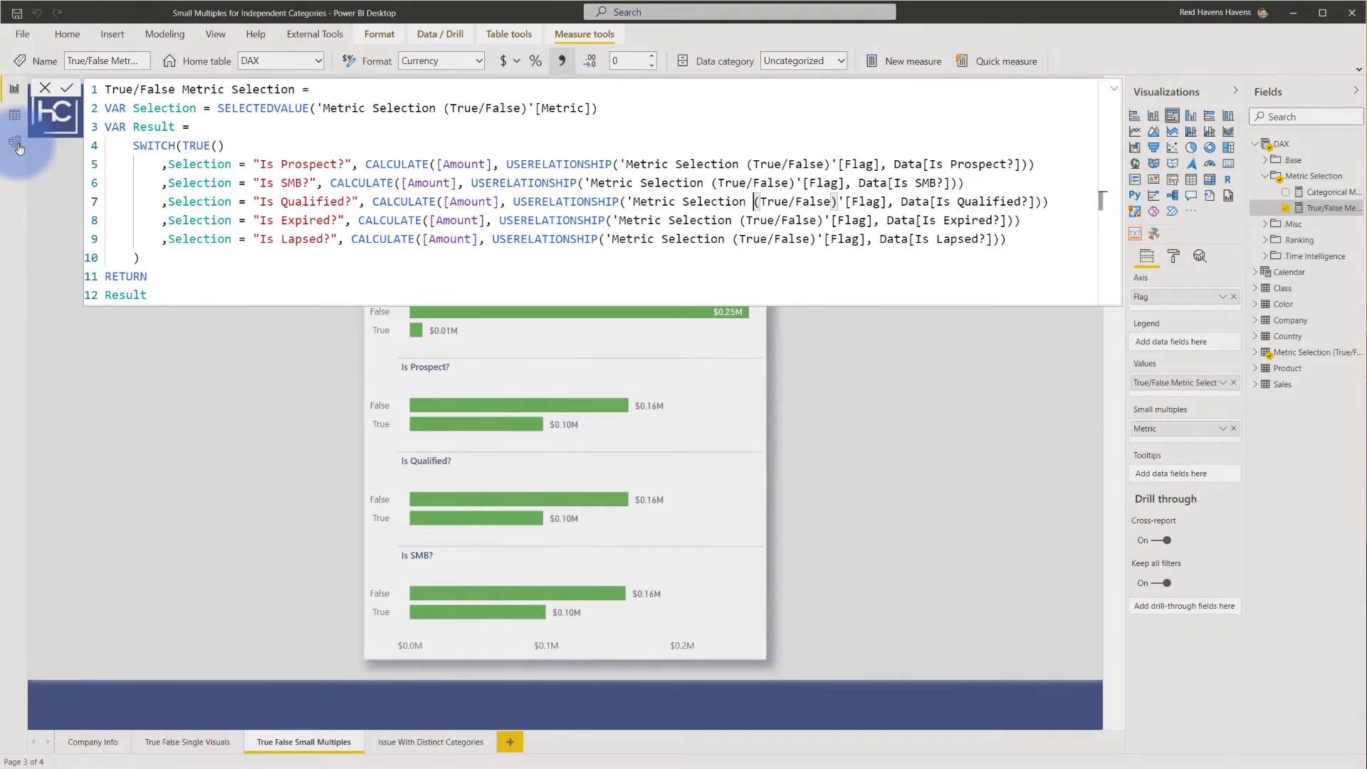
left_click(15, 142)
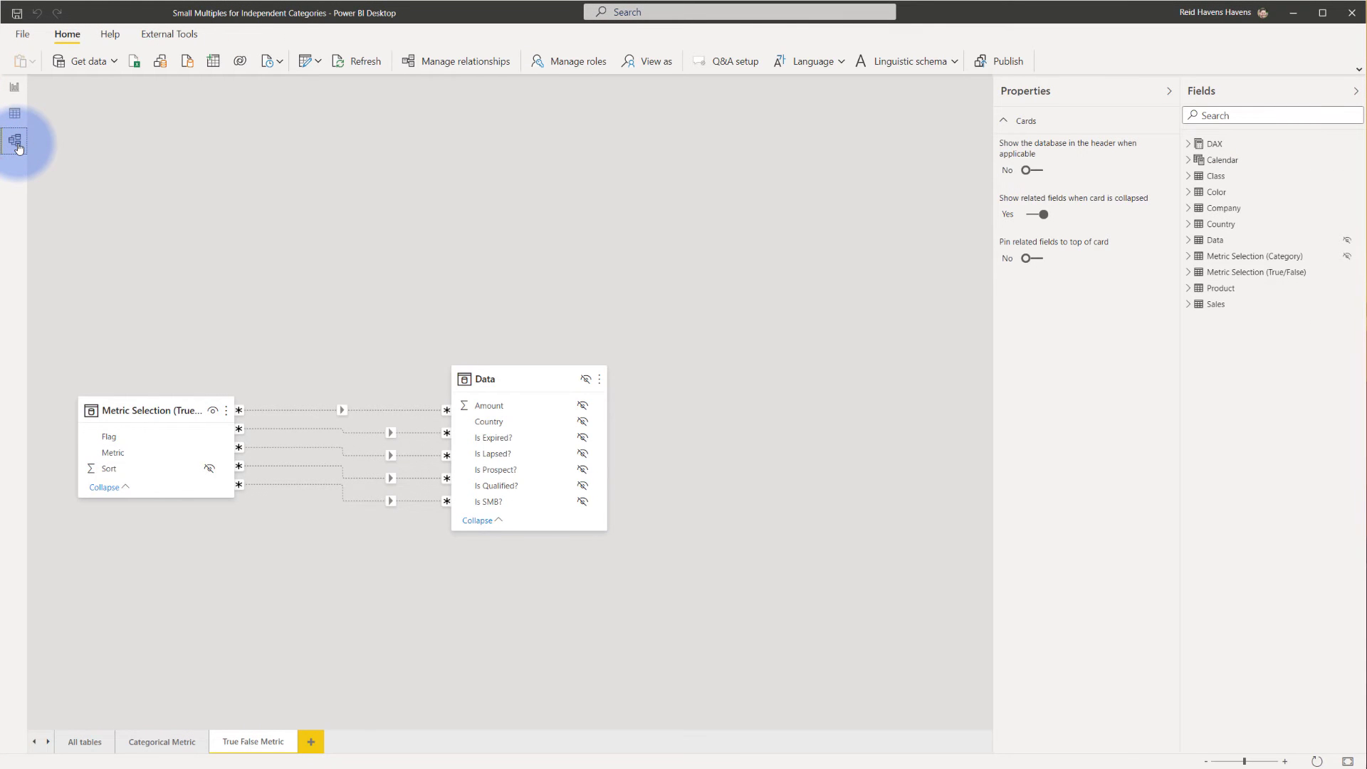
Back in the report, collapse the formula bar and check the Axis Flag field's source table.
left_click(15, 87)
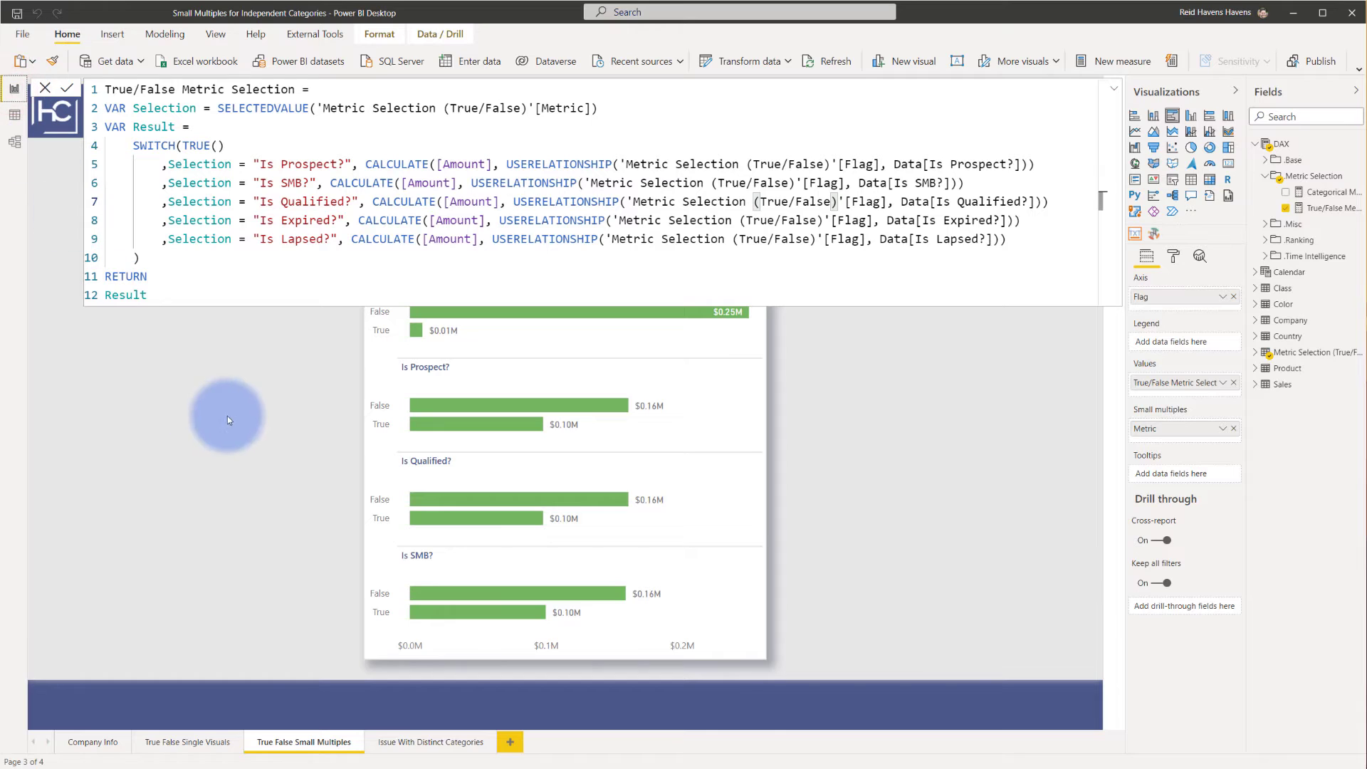
left_click(1115, 89)
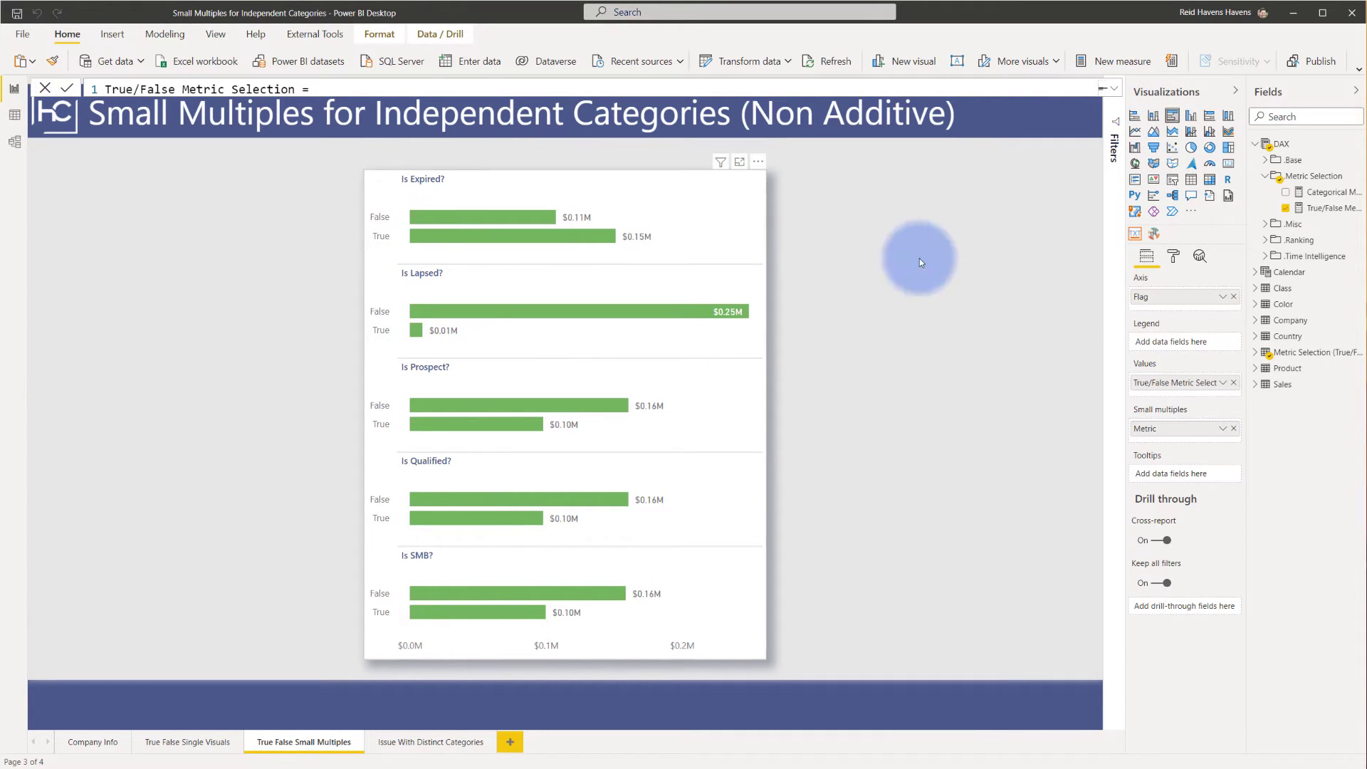
left_click_drag(1139, 287, 1141, 303)
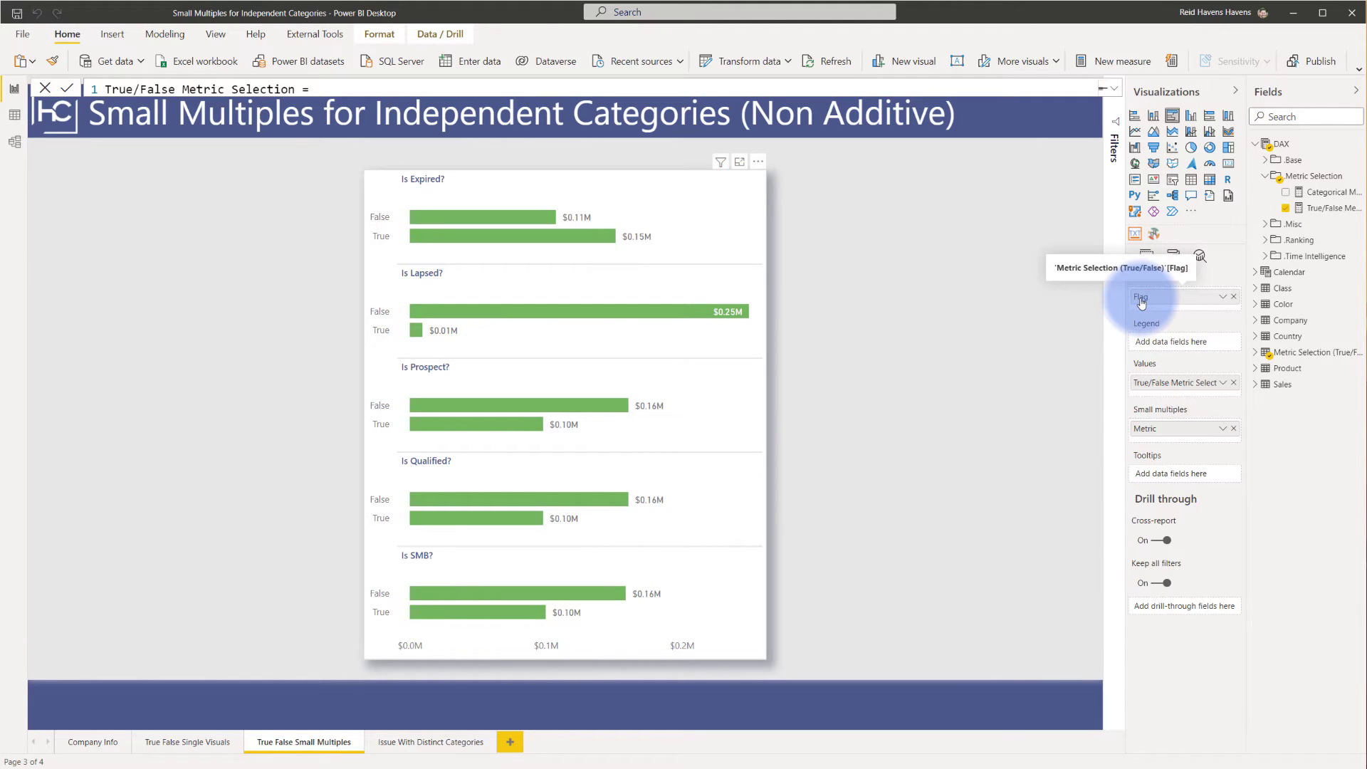
left_click_drag(1142, 302, 1156, 451)
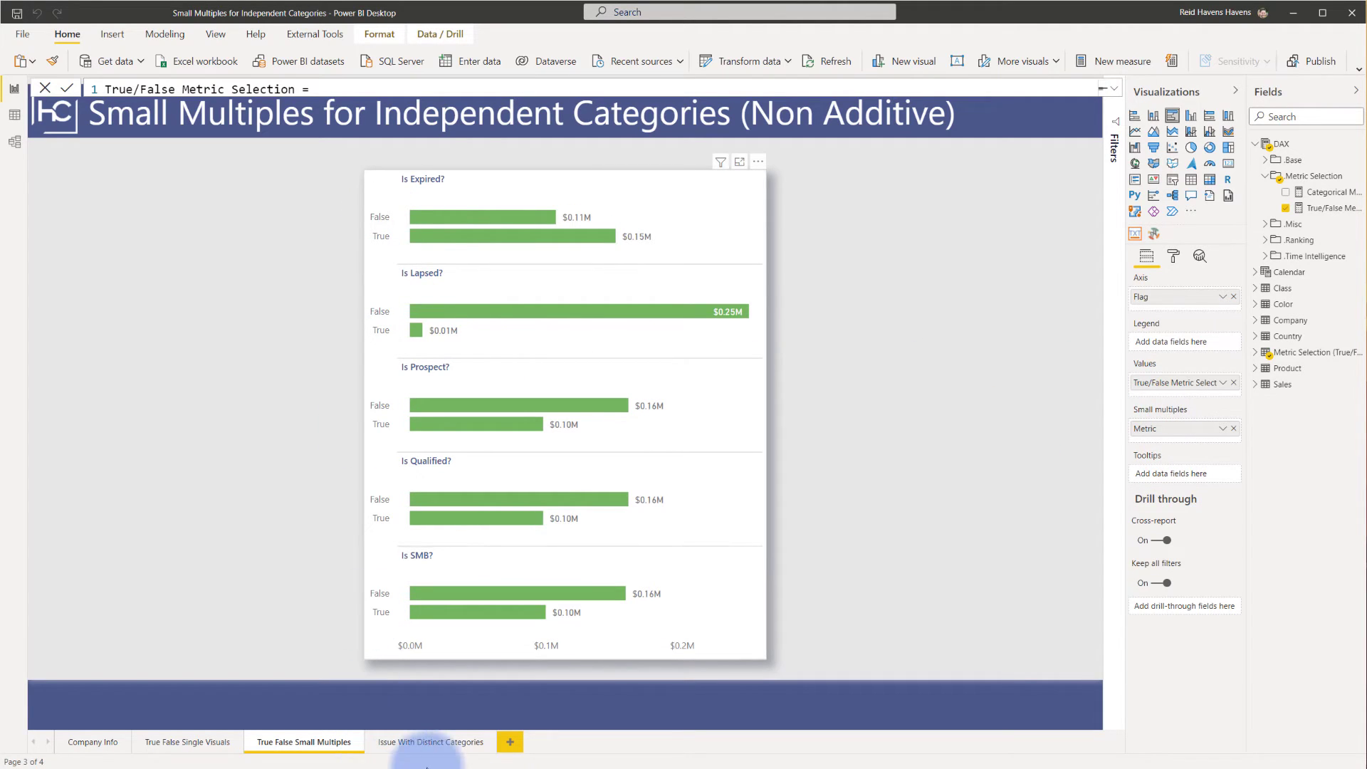
View Issue With Distinct Categories, then inspect Metric Selection (Category)'s Metric and Categories columns in Data view.
left_click(454, 742)
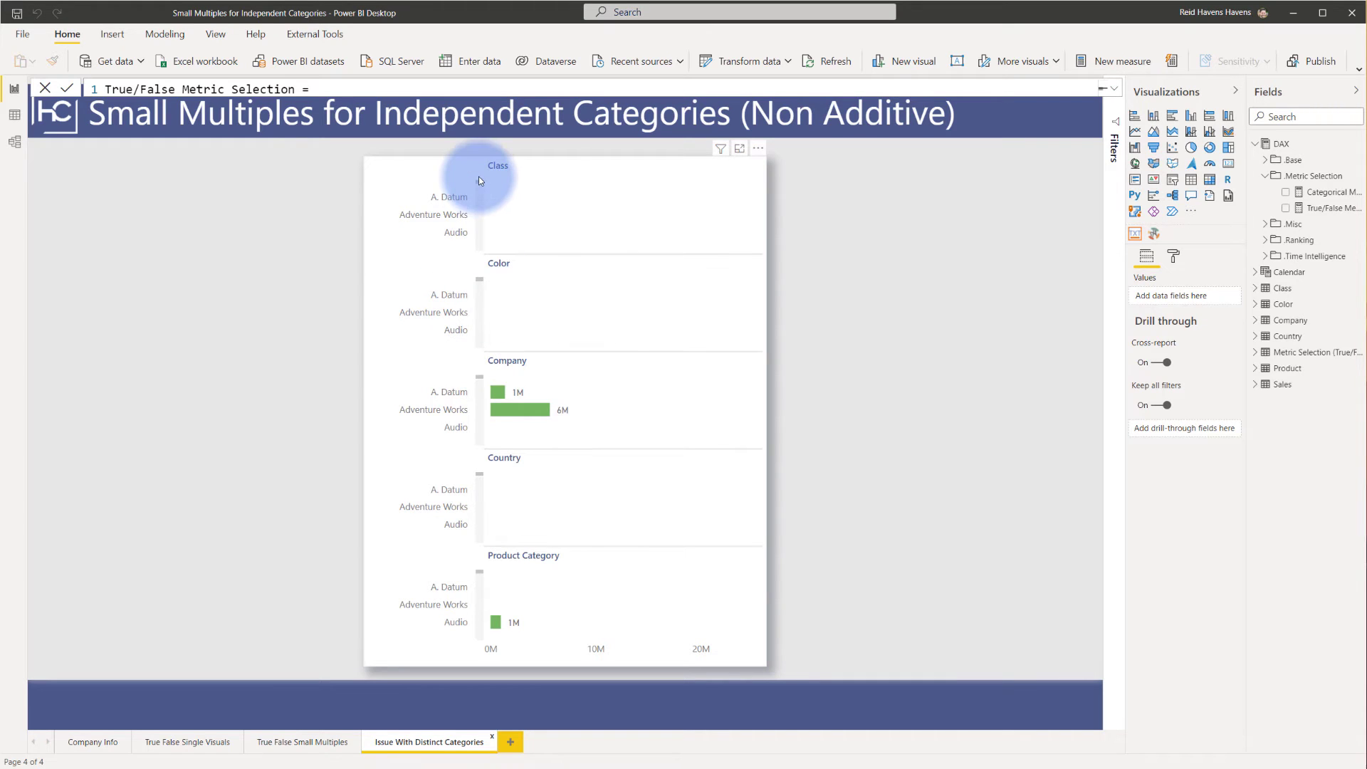
left_click(15, 113)
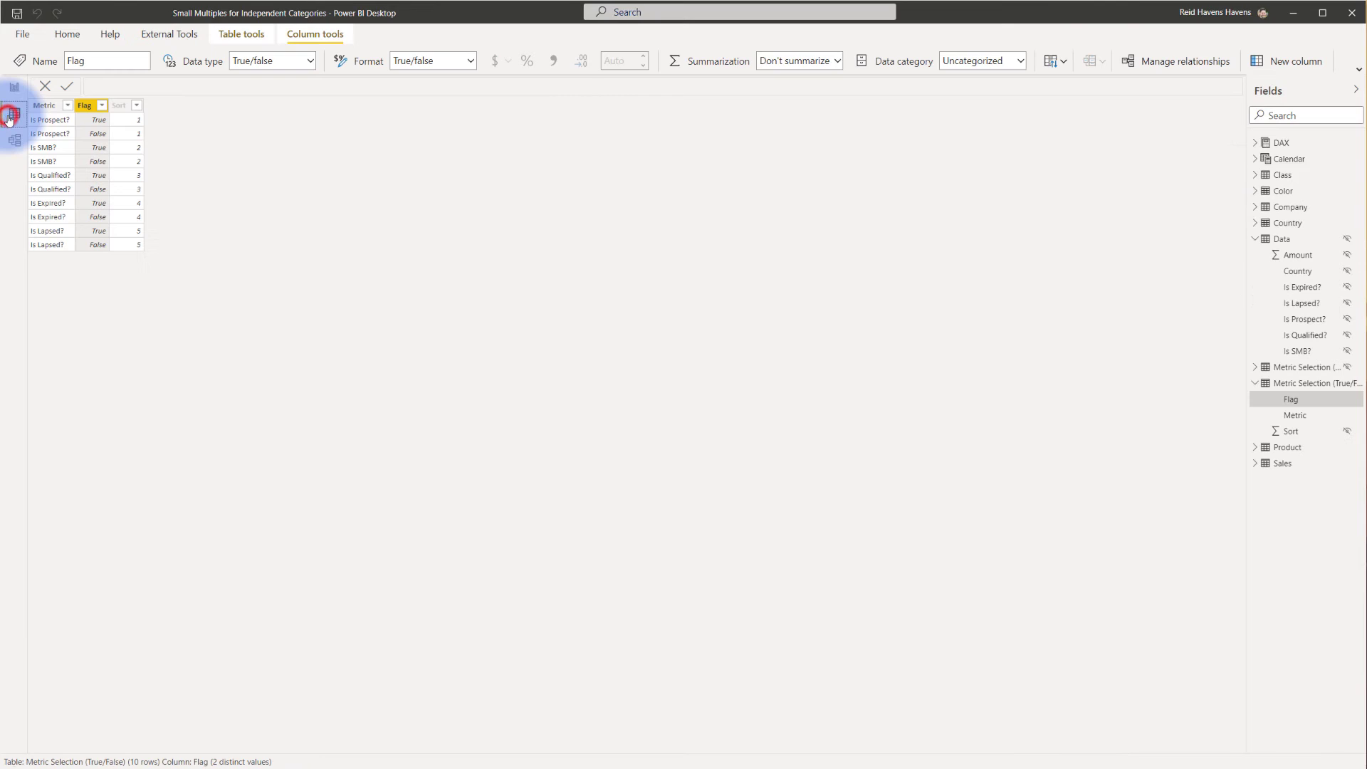
left_click(1279, 368)
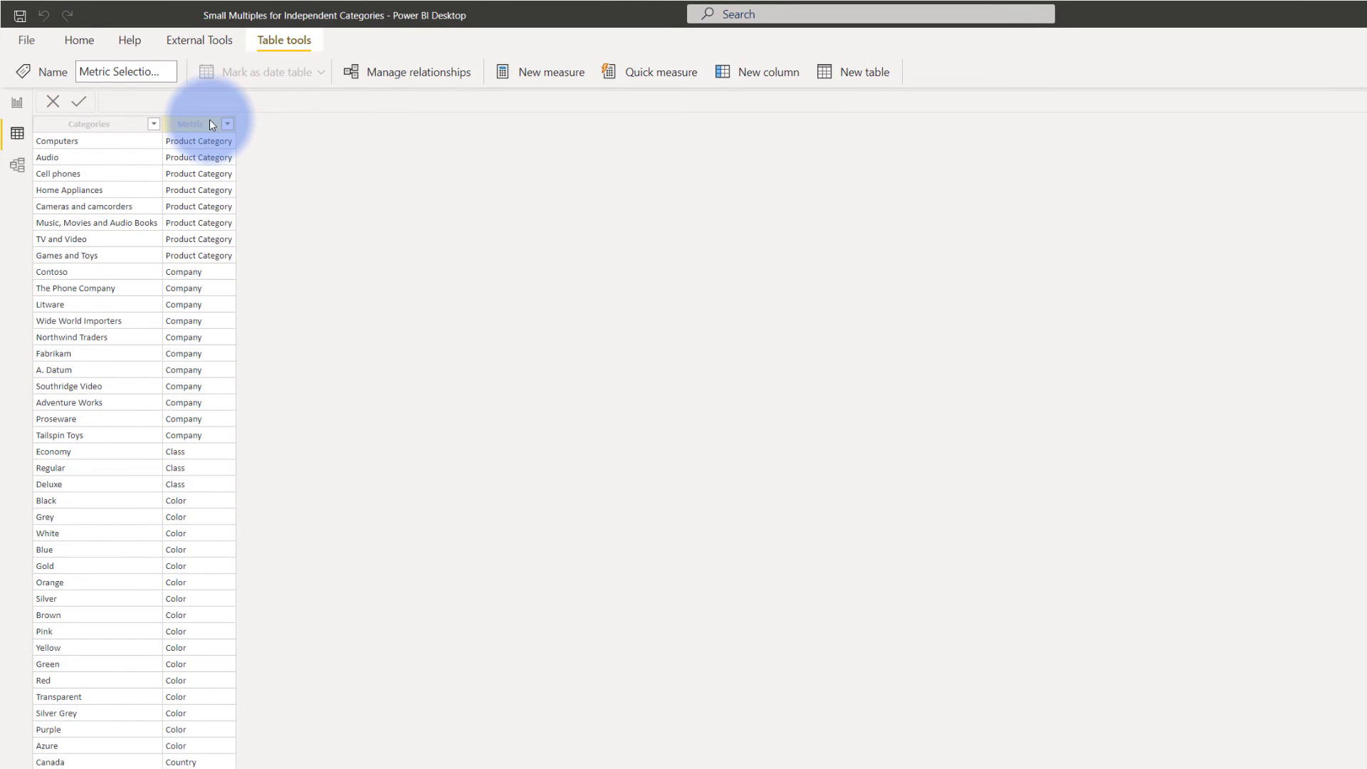
left_click(184, 109)
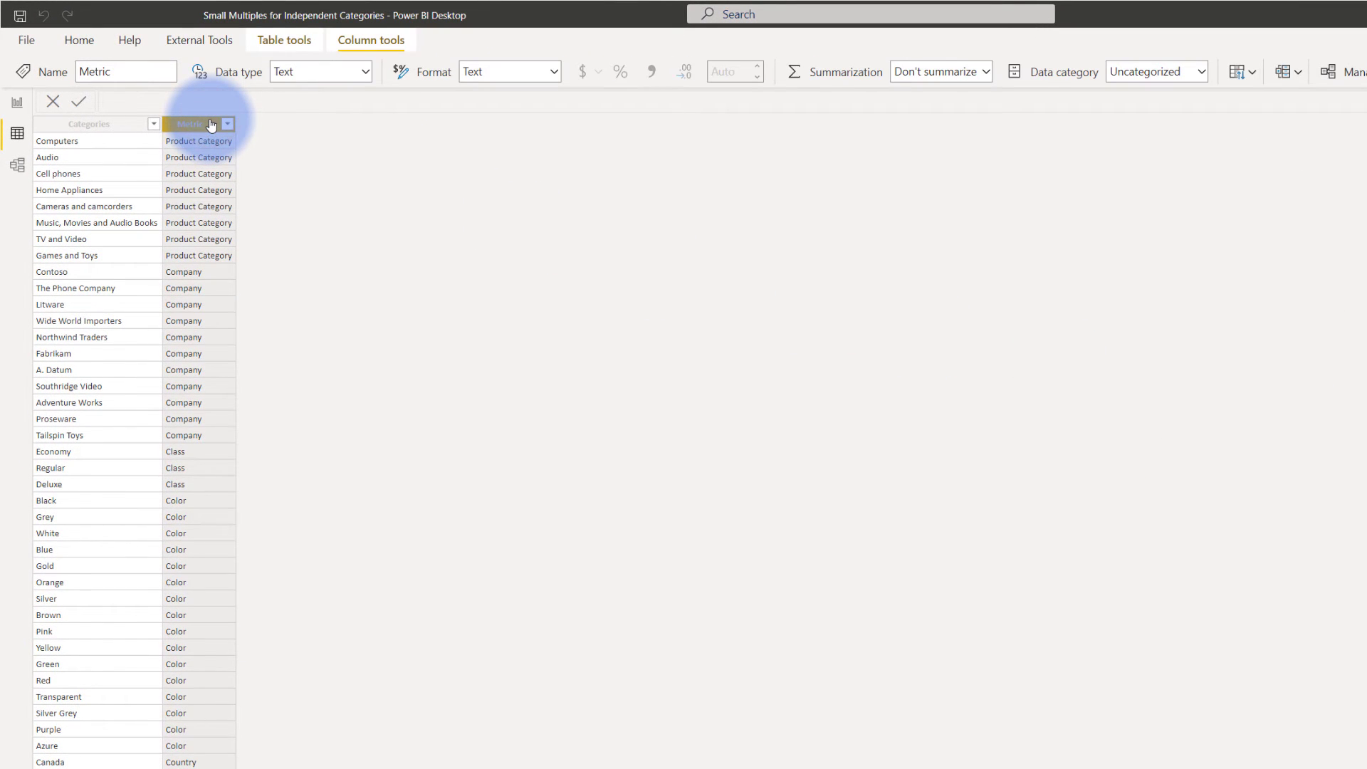
left_click(116, 126)
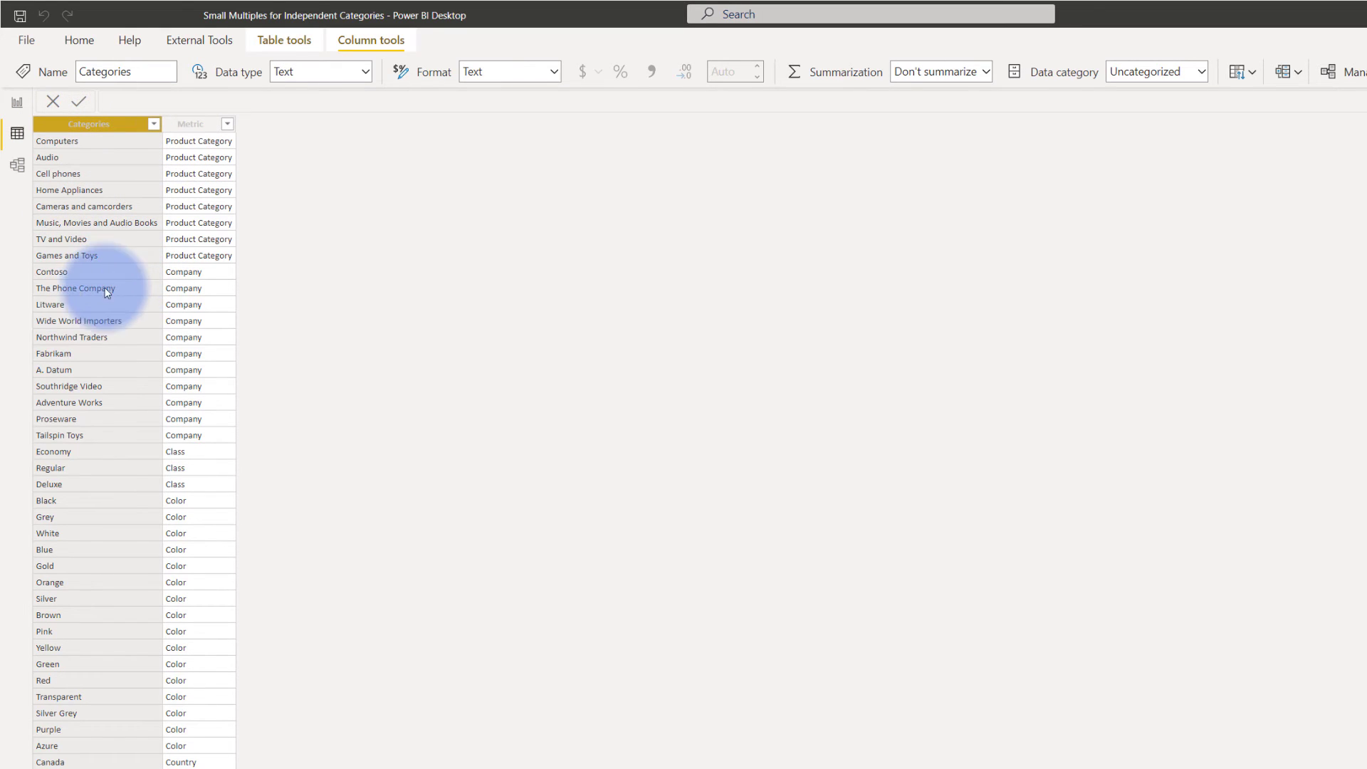
left_click(19, 108)
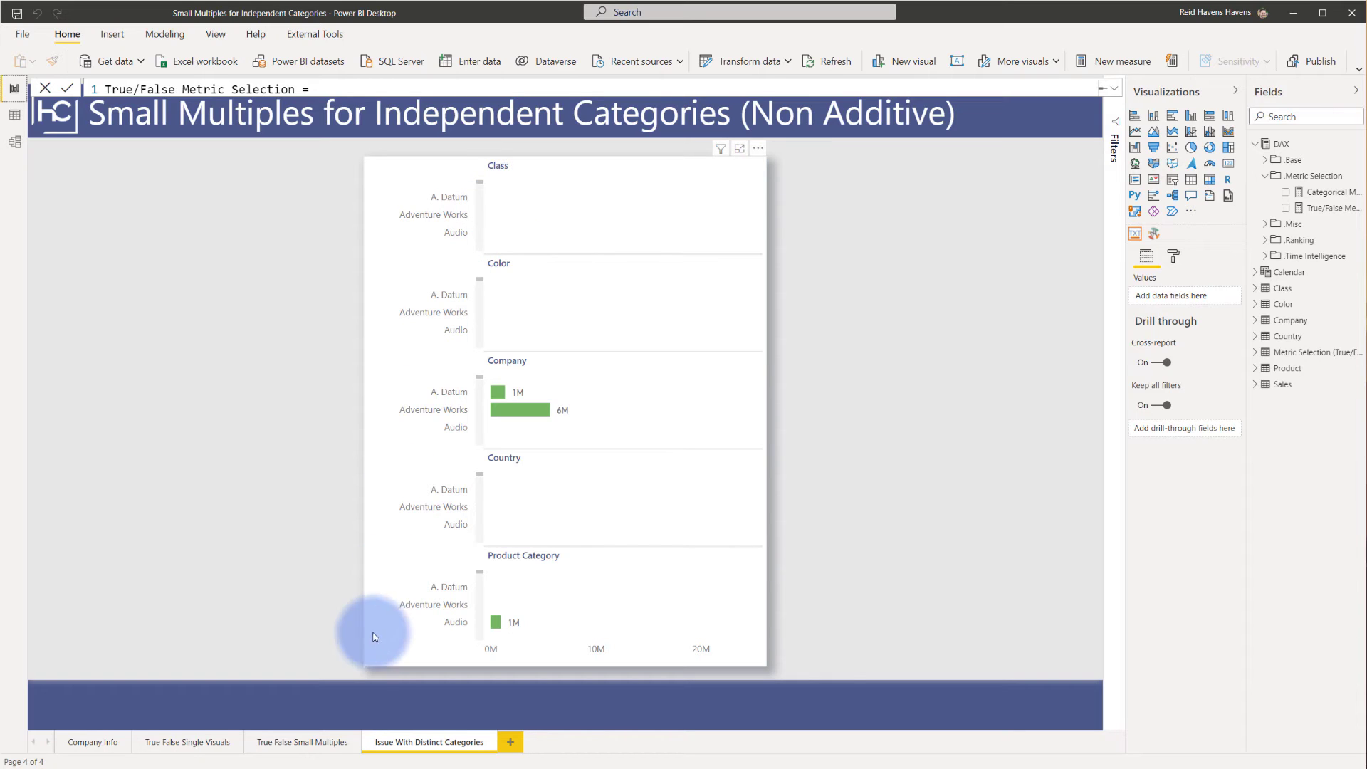
Select the True False Small Multiples chart to show its Flag, measure and Metric wells.
left_click(313, 744)
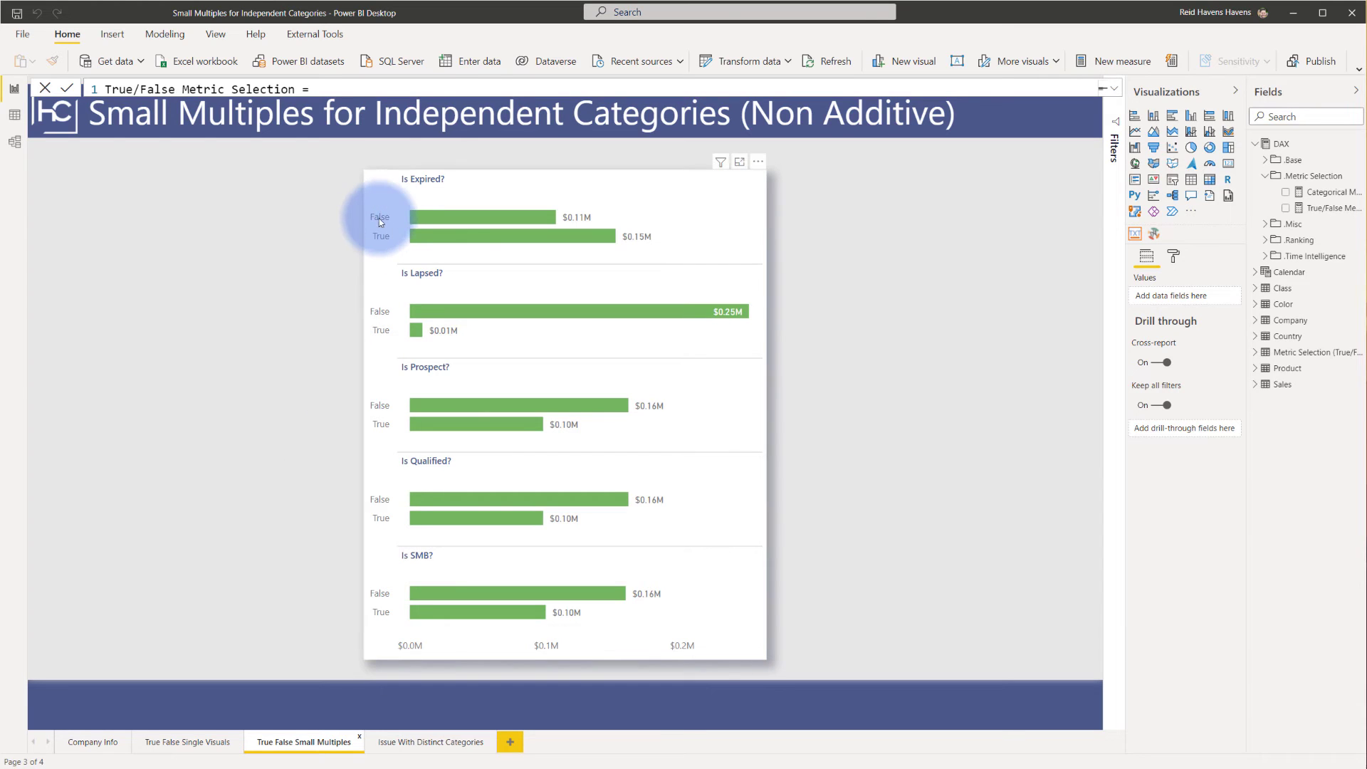
left_click(405, 181)
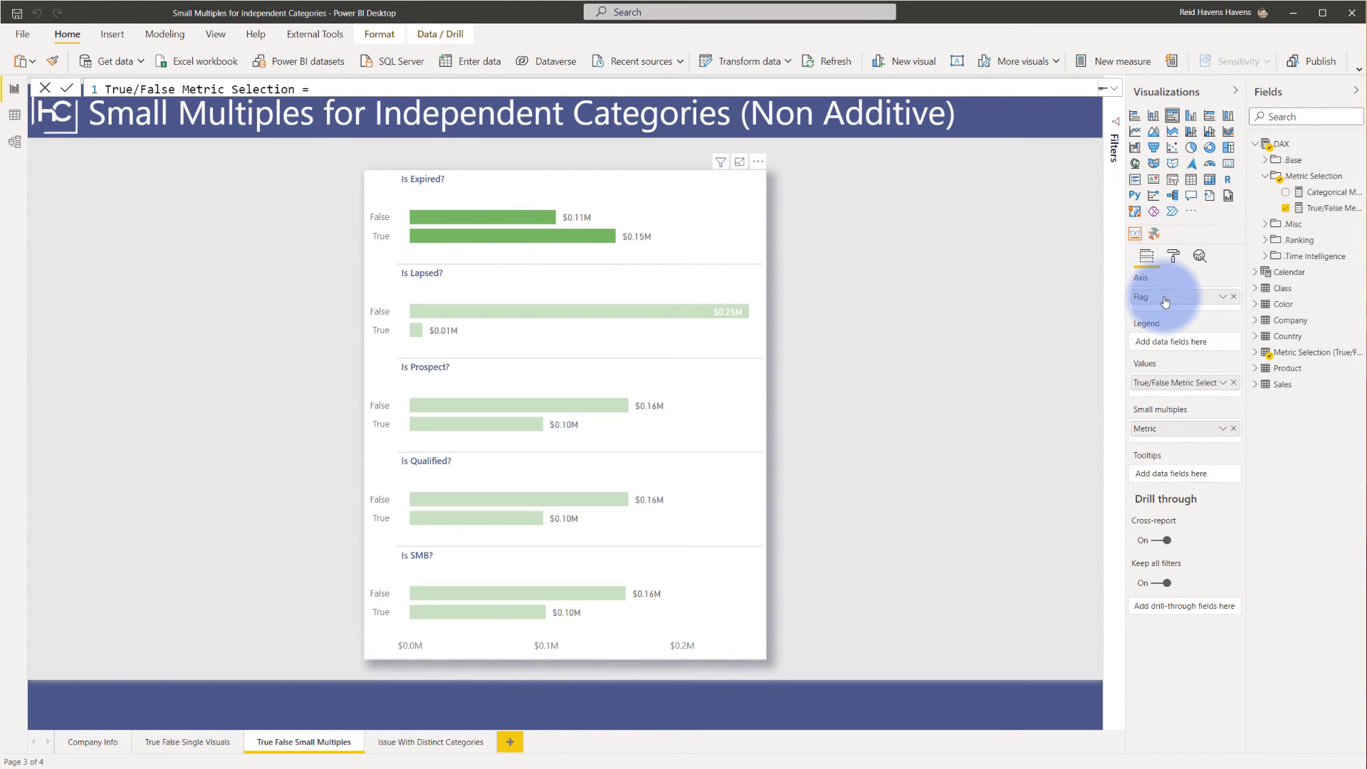